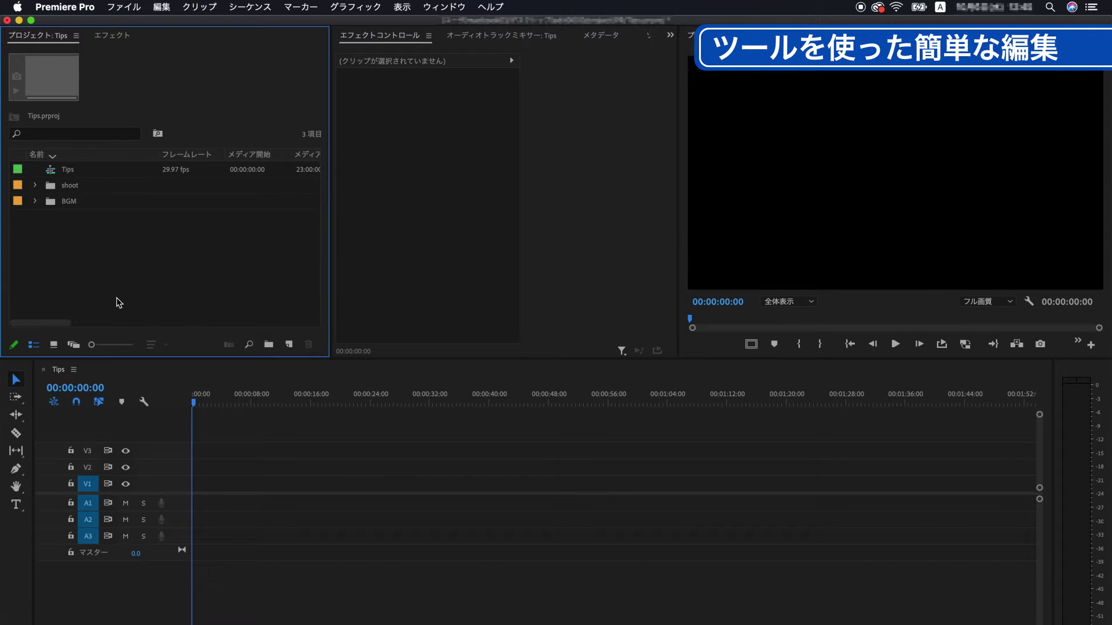
Place Waves - 61949.mp4, Robin - 21723.mp4 and Mountains - 59291.mp4 from the shoot bin end to end on track V1
left_click(36, 185)
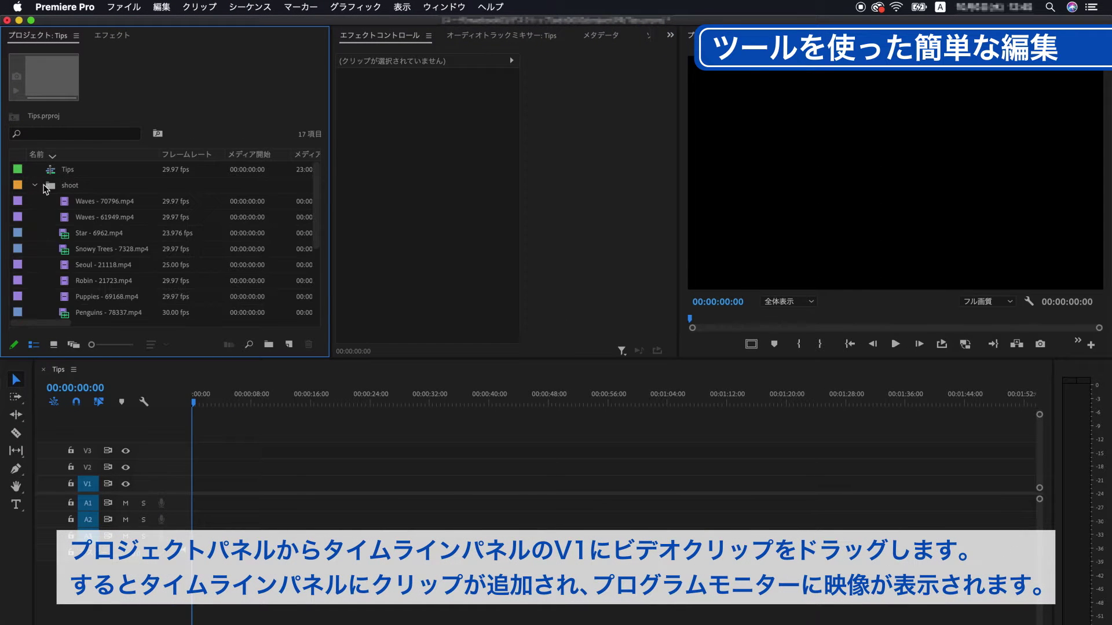
left_click(67, 220)
left_click_drag(68, 217, 172, 471)
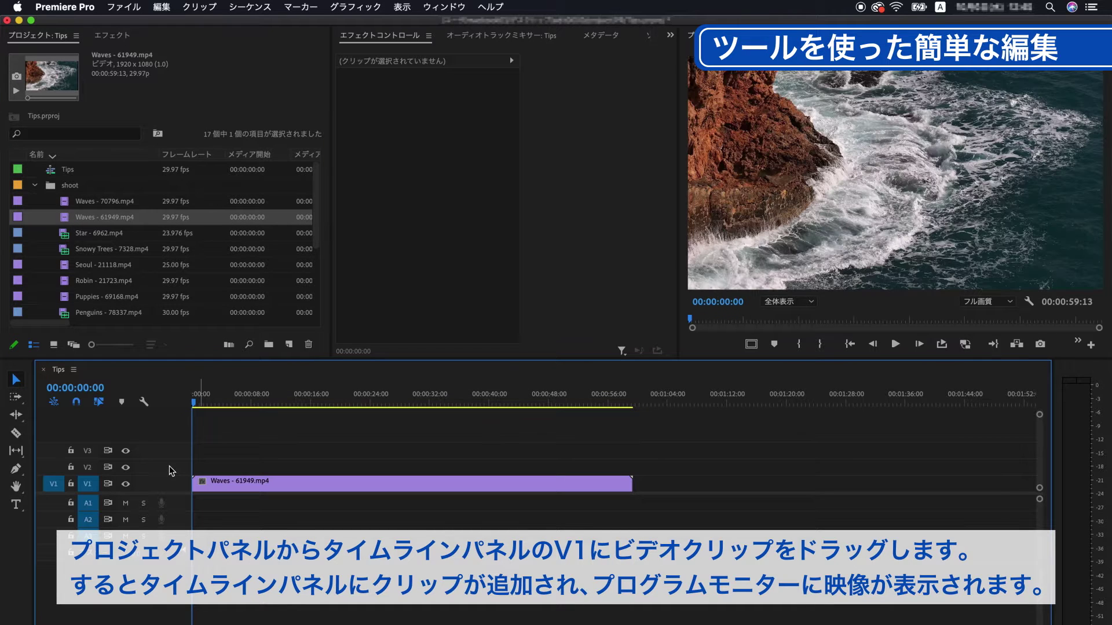
left_click_drag(75, 287, 637, 483)
scroll(69, 252, "down", 3)
left_click_drag(69, 250, 822, 483)
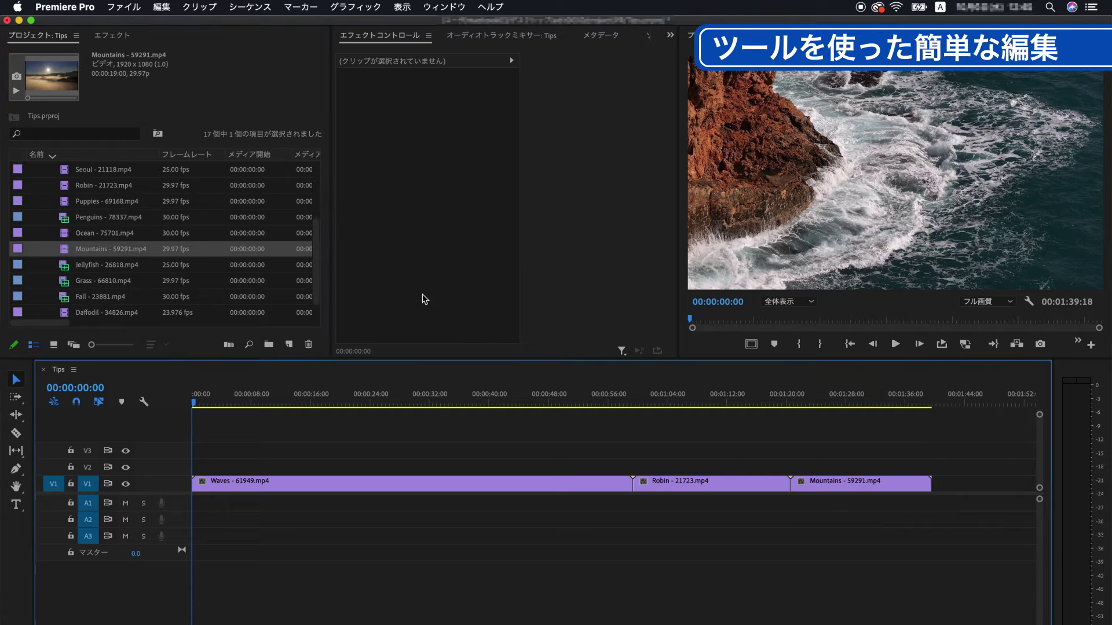
scroll(320, 263, "up", 5)
left_click(34, 185)
left_click(235, 421)
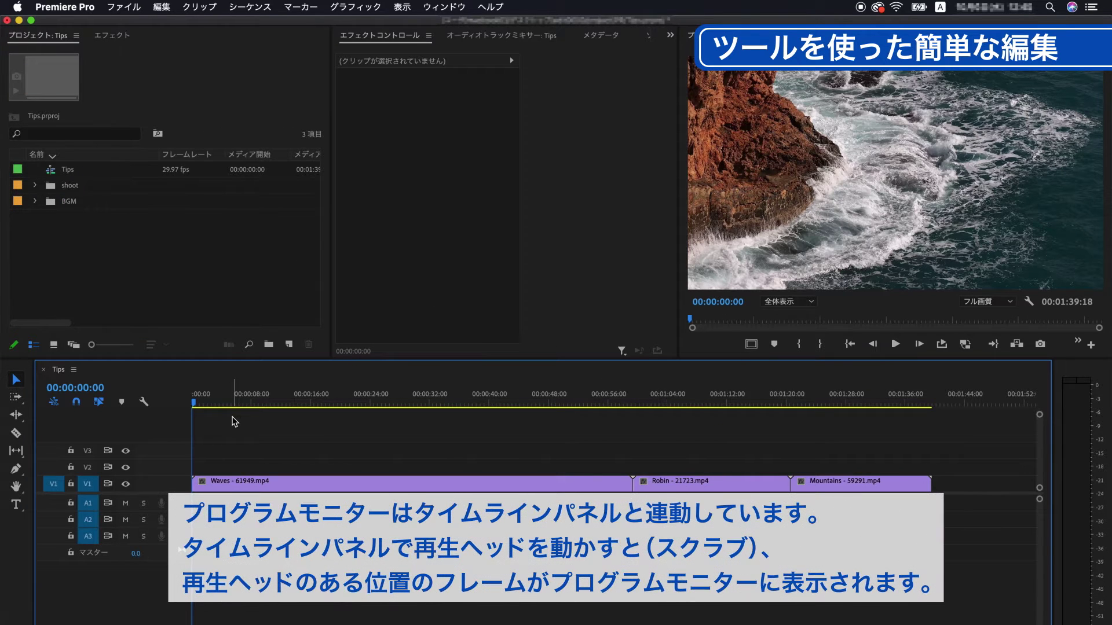
Scrub through the opening of the Waves clip and back to the sequence start, then play and stop the sequence twice
left_click_drag(196, 405, 327, 399)
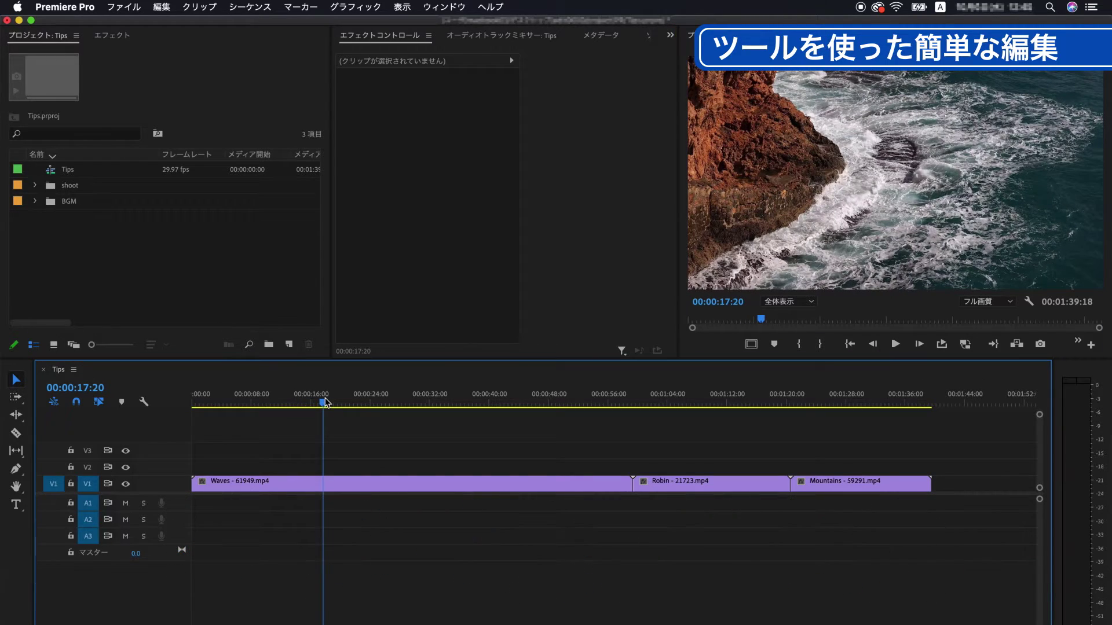
left_click_drag(326, 399, 193, 405)
key("space")
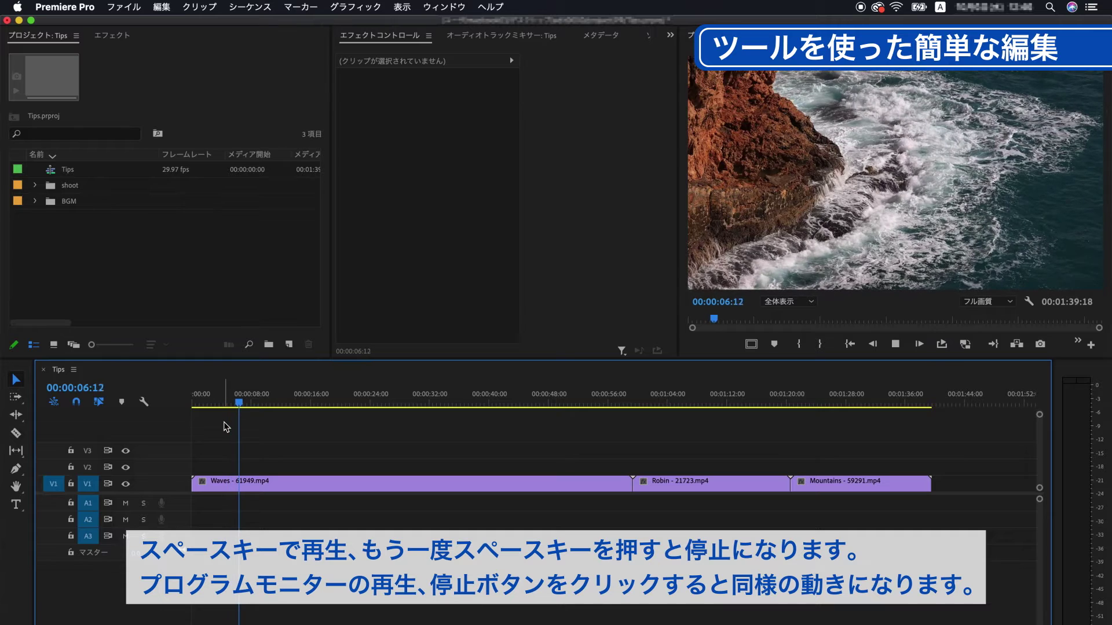
key("space")
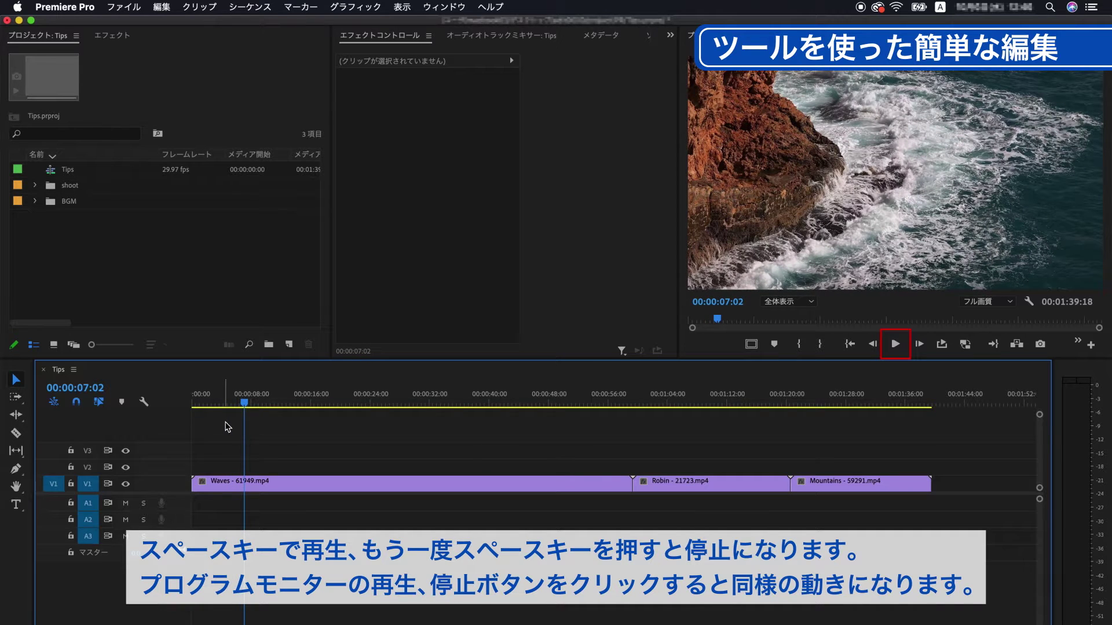
left_click(895, 344)
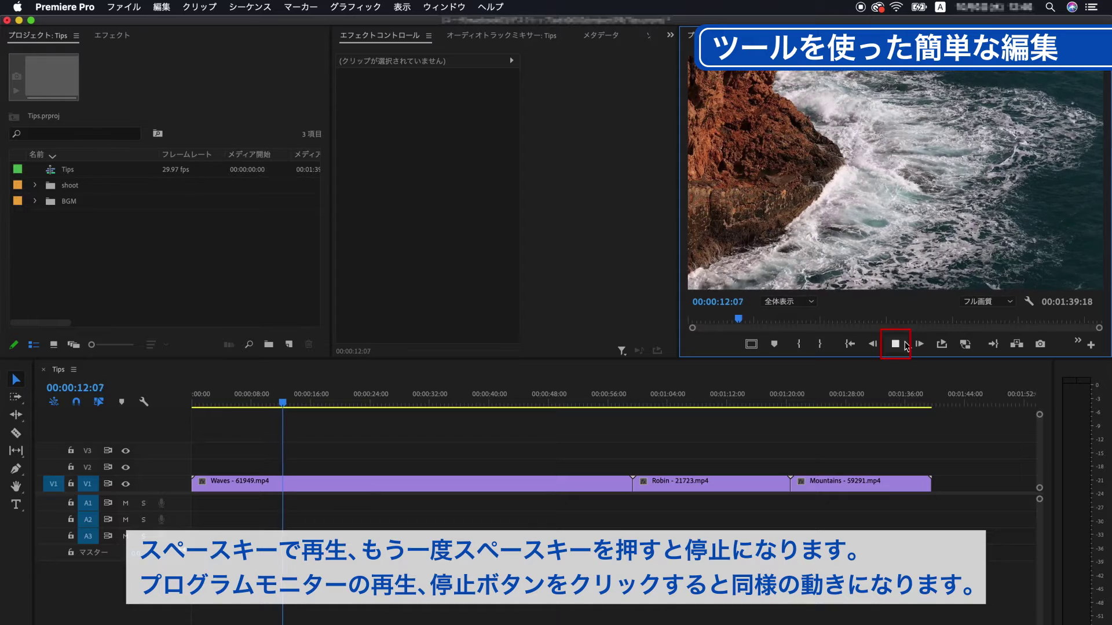
left_click(905, 344)
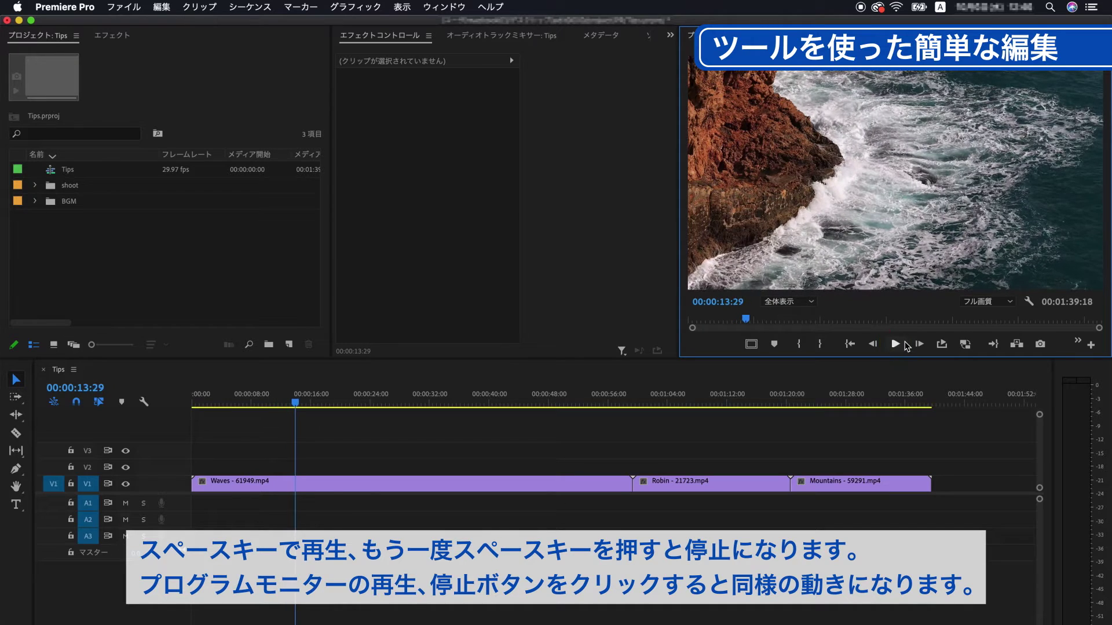
Open the Waves clip in the source monitor and scrub it to 00:00:33:22
double_click(297, 480)
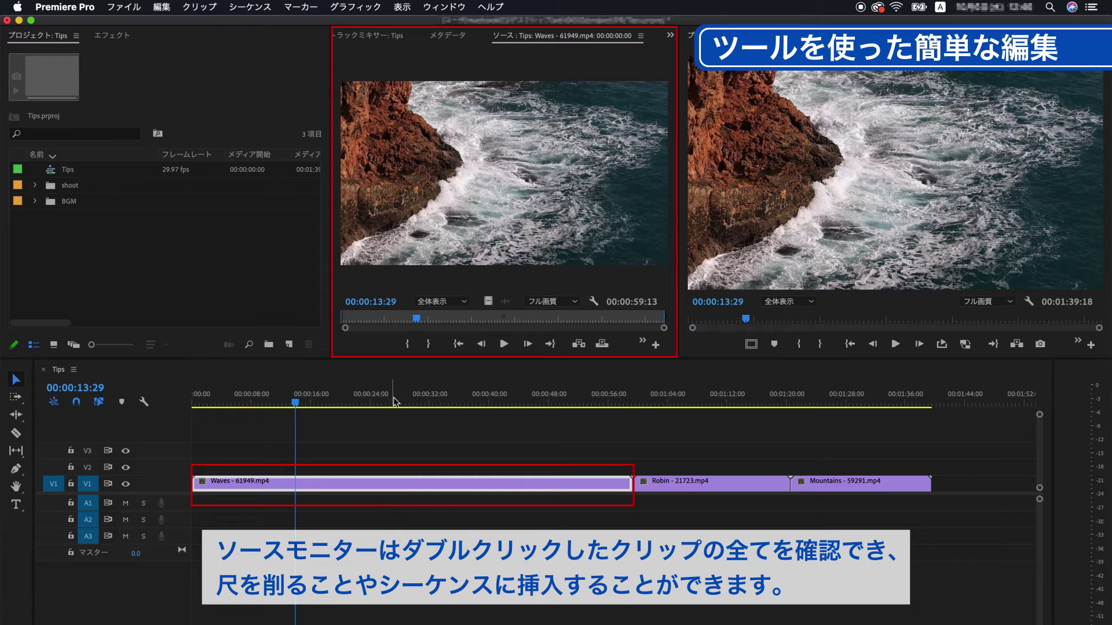
left_click_drag(416, 319, 524, 318)
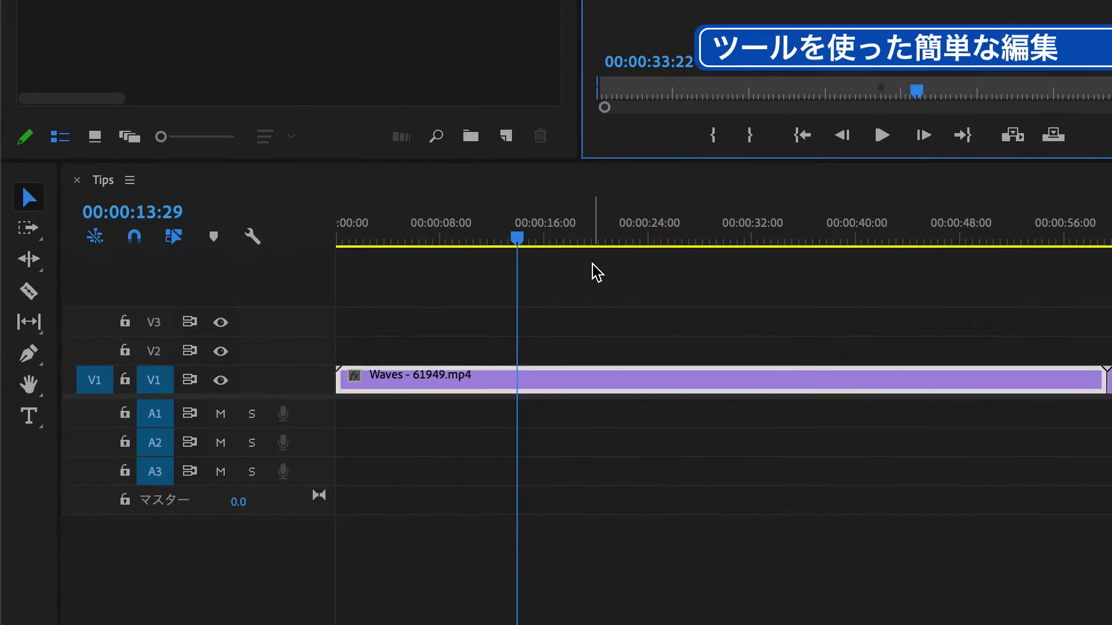
left_click(338, 421)
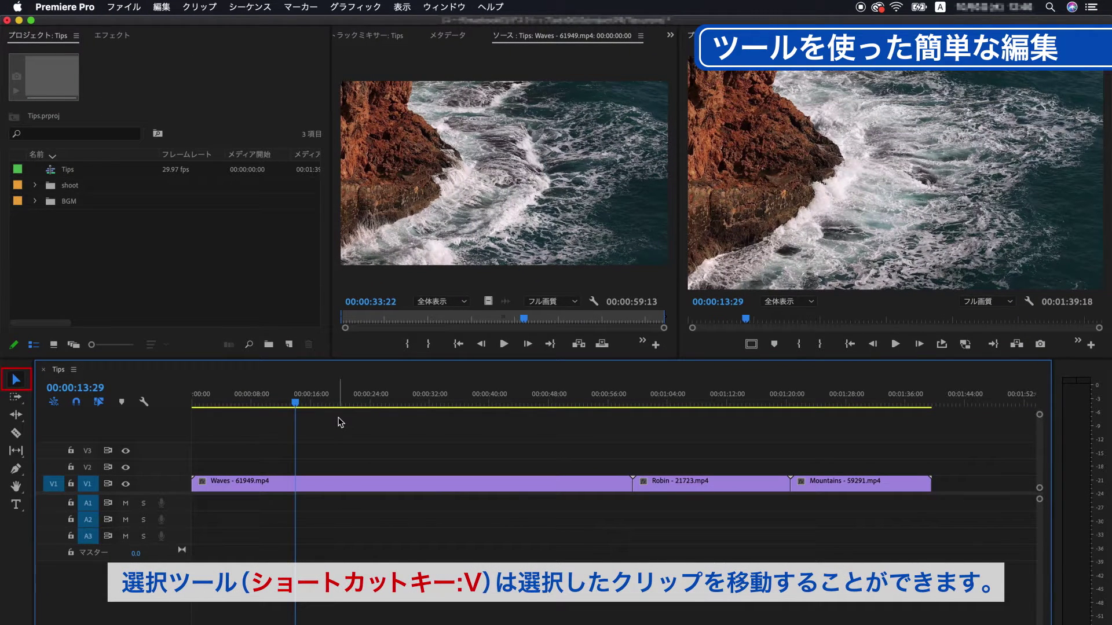
Swap the first two clips with the Selection tool so the Robin clip comes before the Waves clip
left_click(20, 382)
left_click_drag(267, 479, 270, 466)
left_click_drag(655, 476, 339, 416)
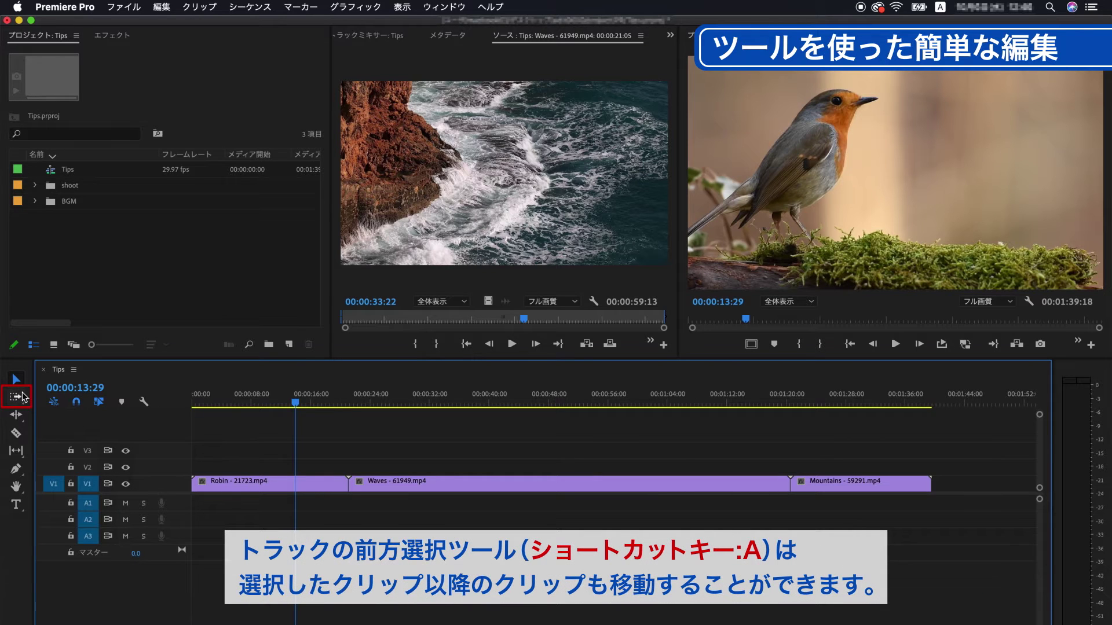
Try shifting the Waves and Mountains clips together on V1 with the Track Select Forward tool
left_click(16, 397)
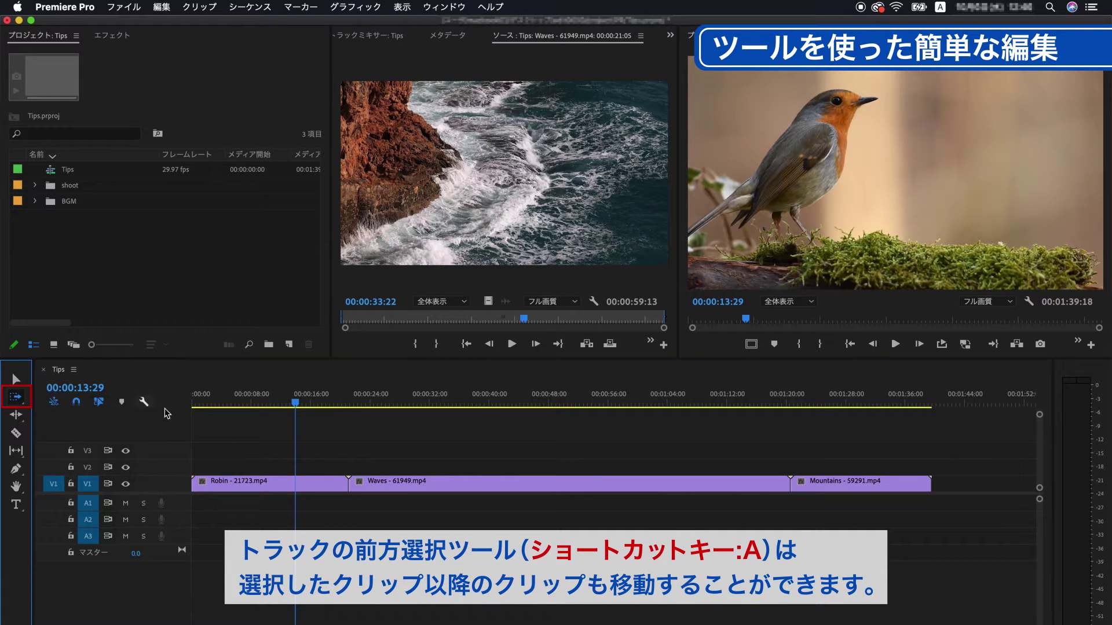
left_click(362, 482)
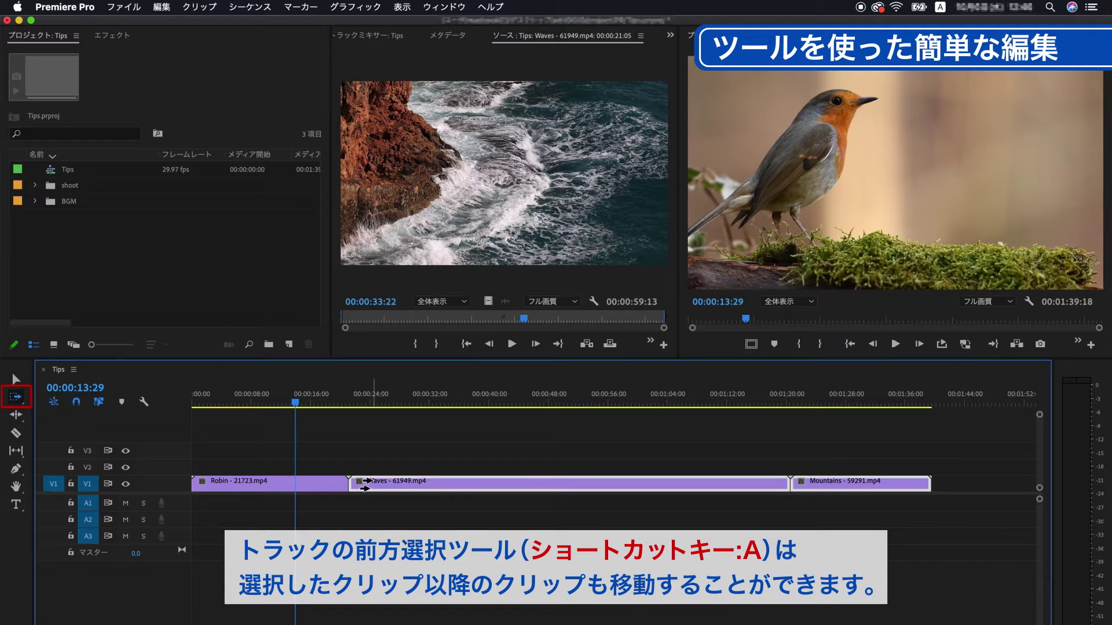
mouse_move(365, 484)
left_mouse_down()
mouse_move(487, 483)
mouse_move(373, 488)
left_mouse_up()
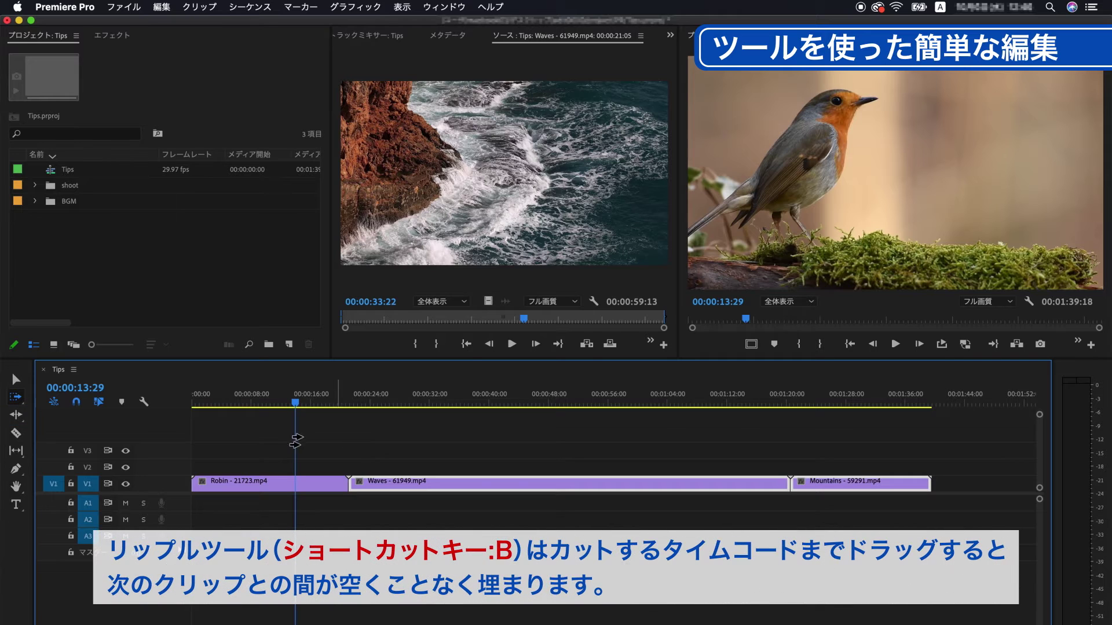
Ripple-trim the end of the Robin clip to 00:00:07:00
left_click(20, 419)
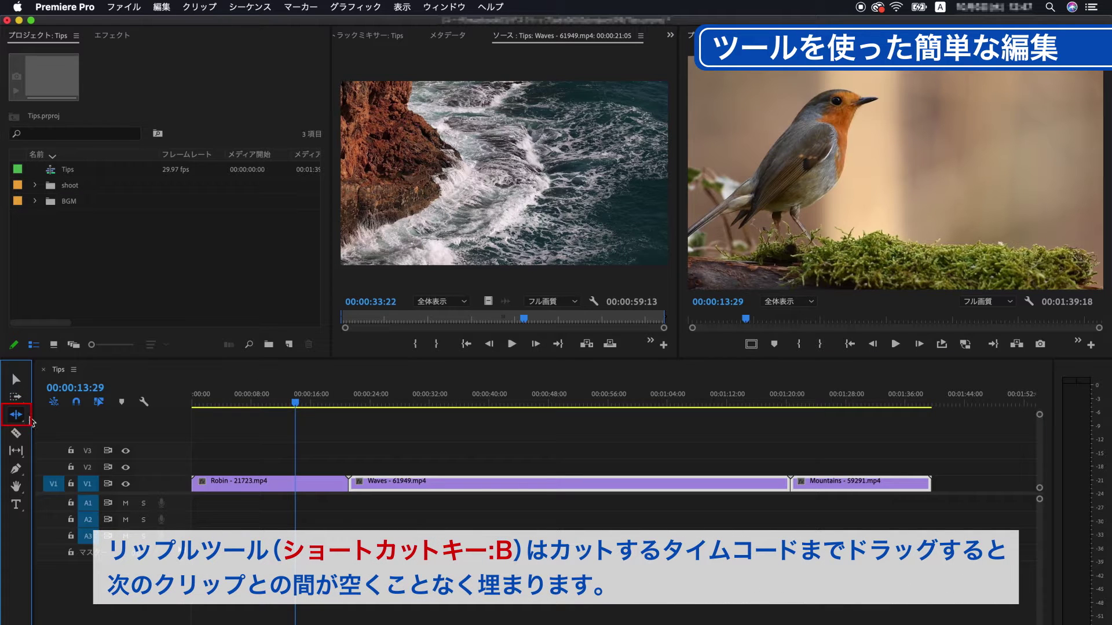
left_click(192, 403)
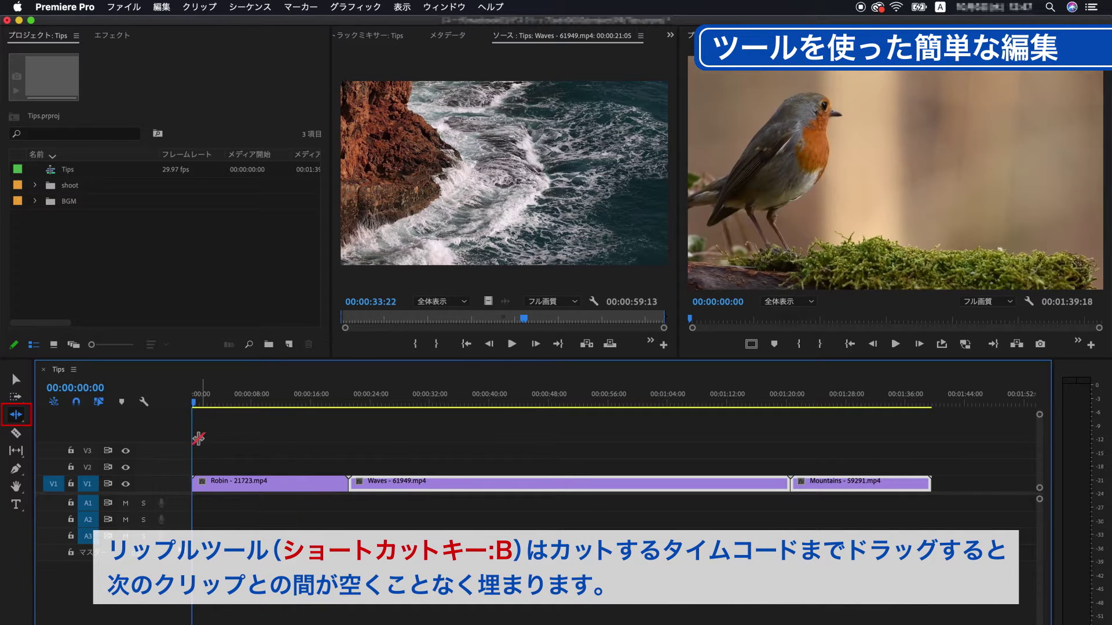
key("space")
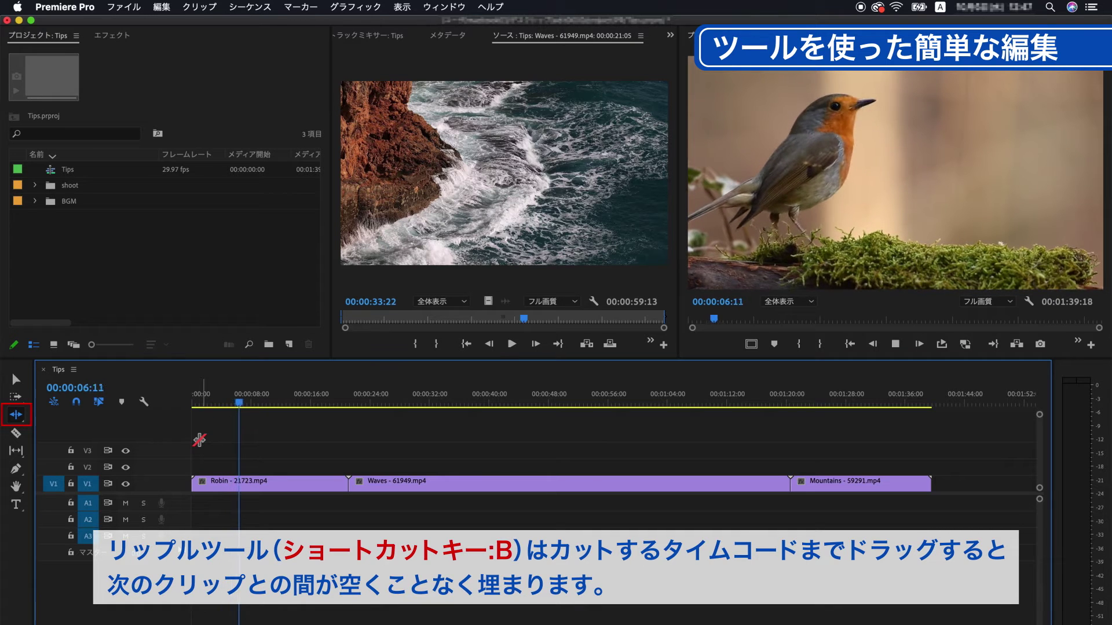
key("space")
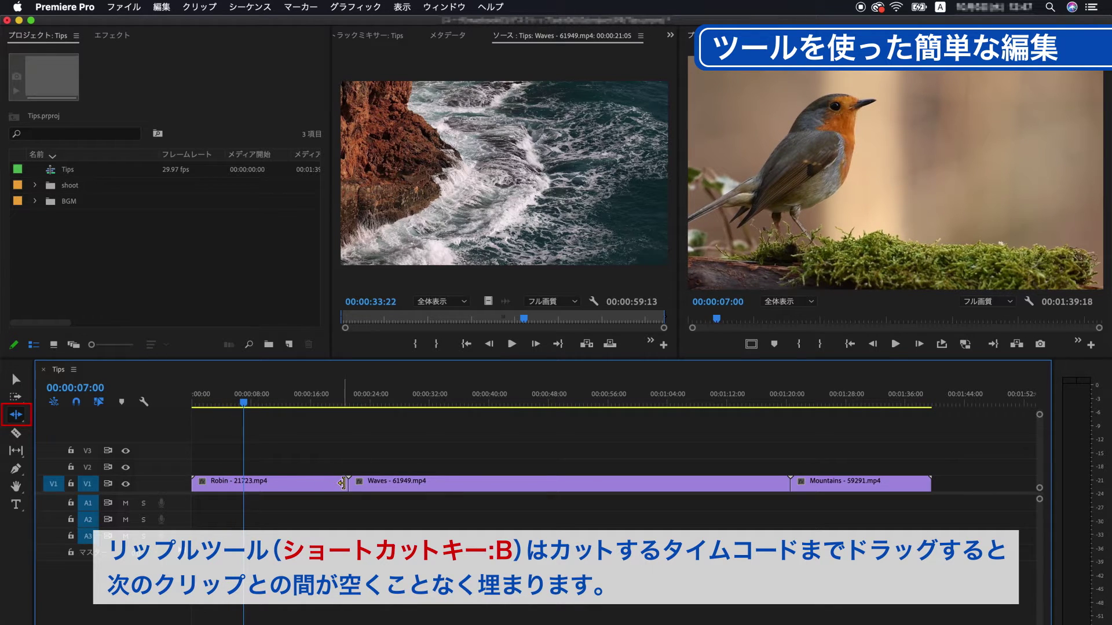
left_click_drag(345, 483, 238, 486)
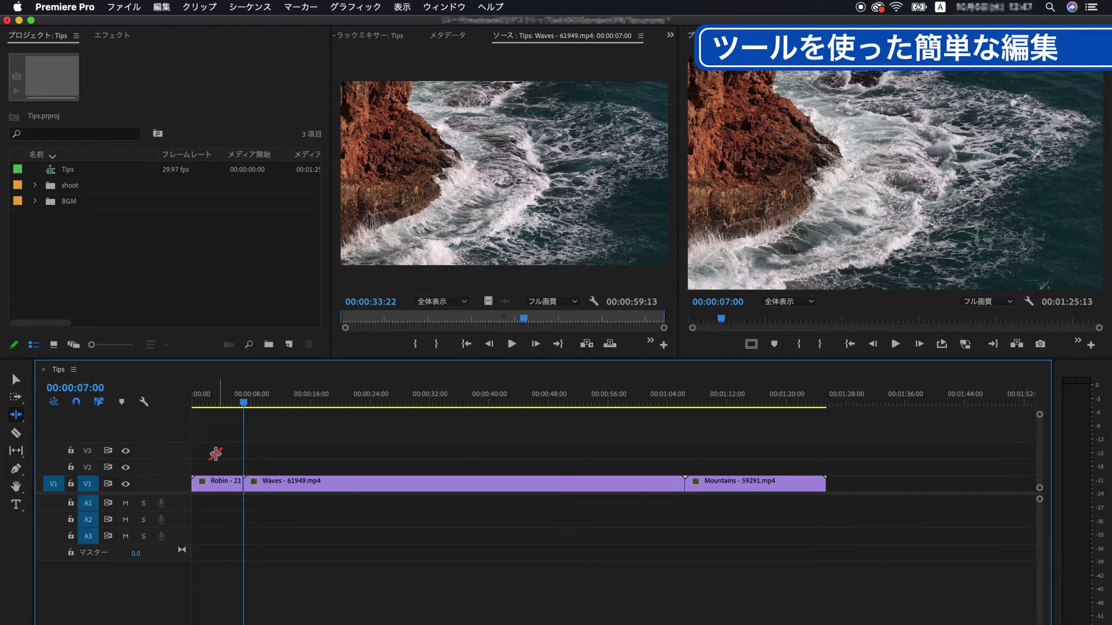
Play forward and cut the Waves clip at 00:00:31:21 with the Razor tool
left_click(17, 435)
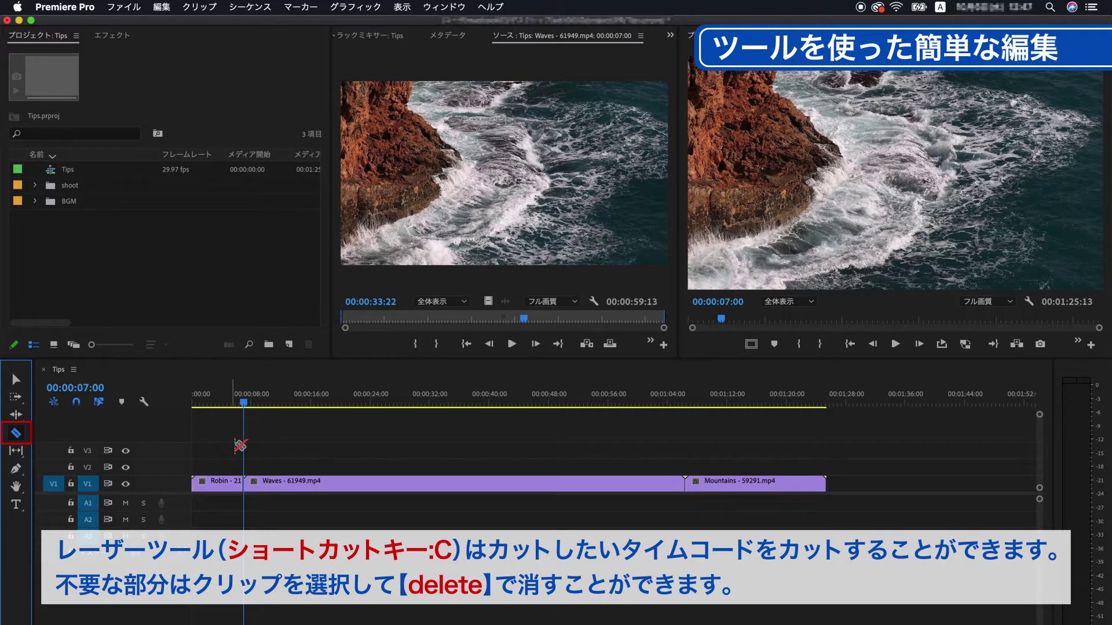
key("space")
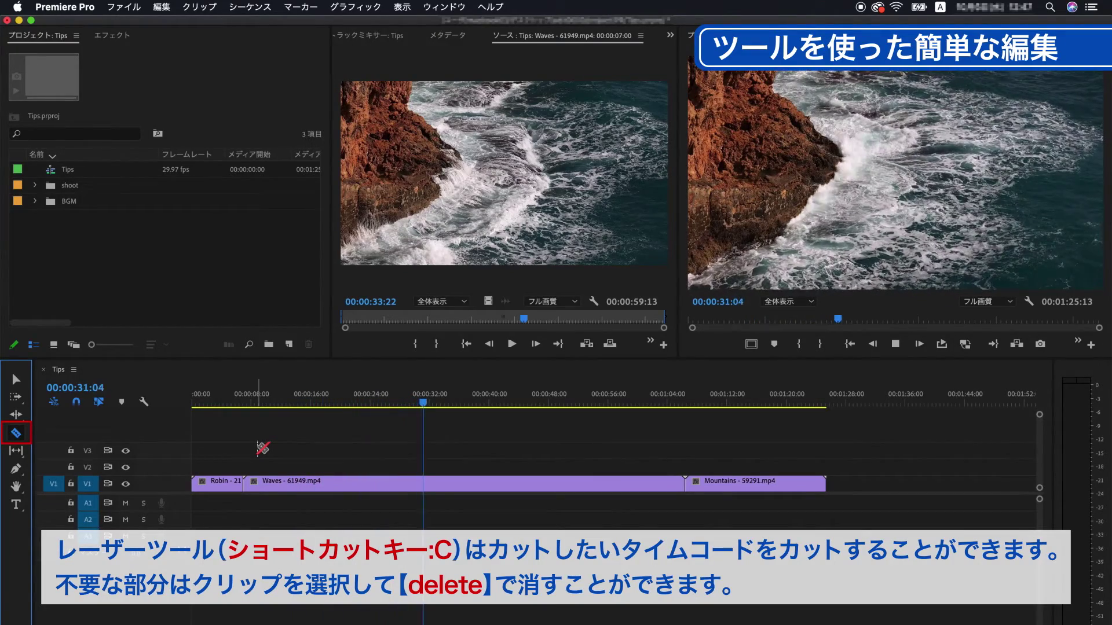
key("space")
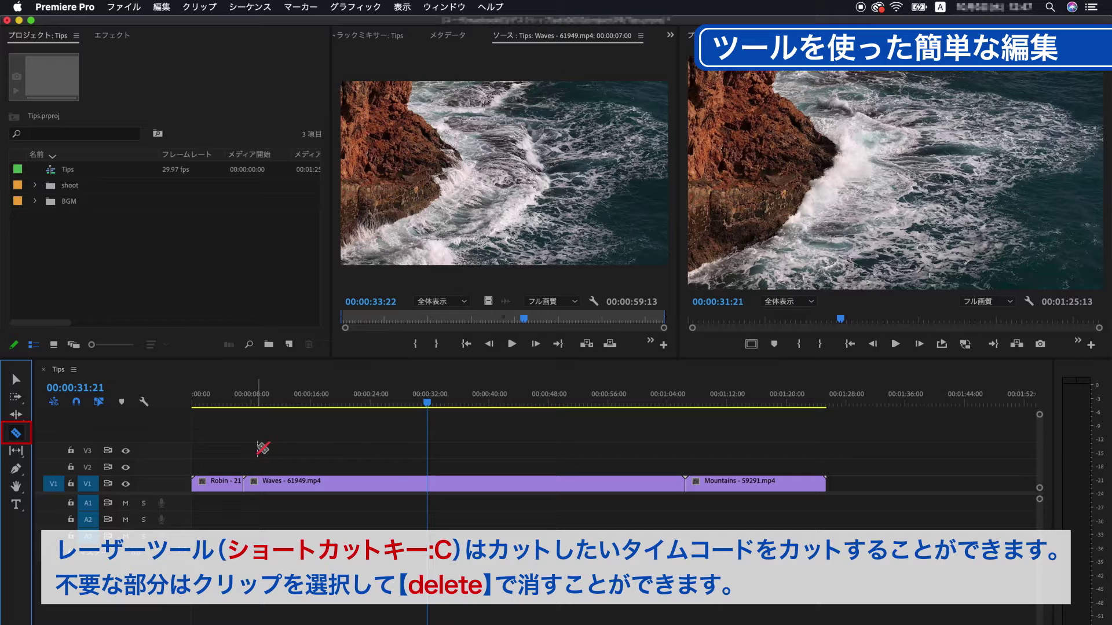
left_click(428, 482)
Delete the first part of the Waves clip and move the remaining two clips up against the Robin clip
key("v")
left_click(403, 485)
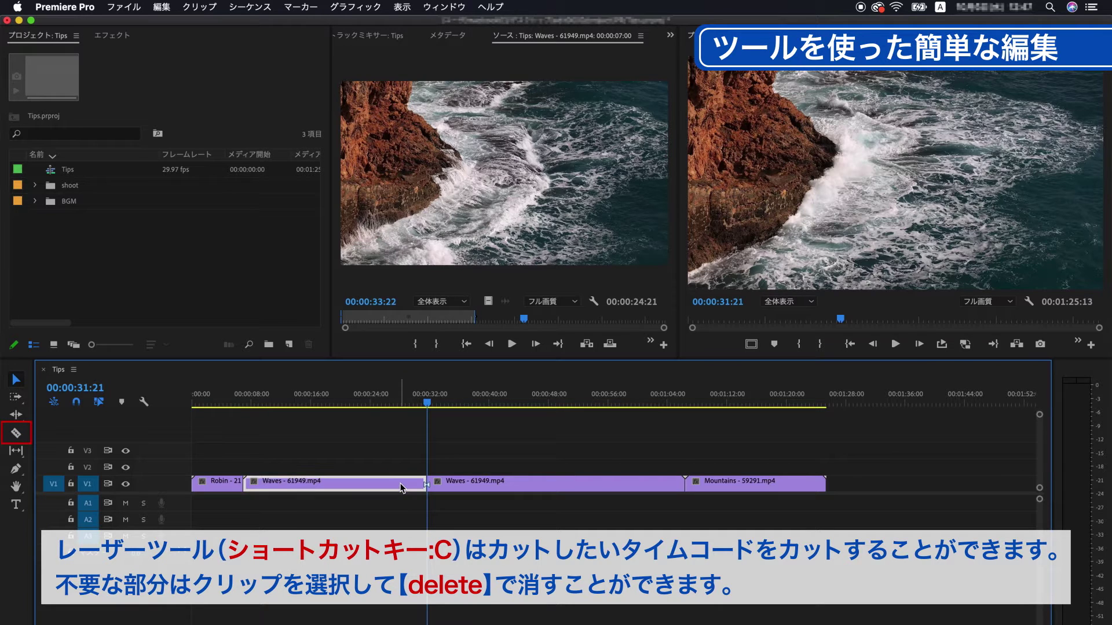
key("Delete")
left_click_drag(404, 444, 699, 498)
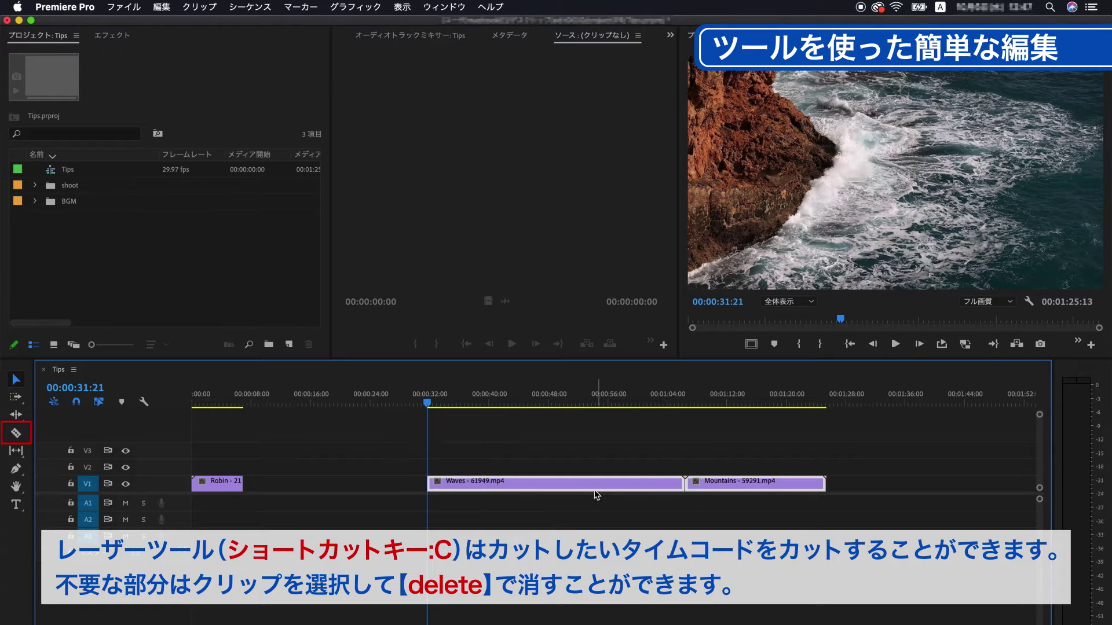
left_click_drag(554, 492, 371, 485)
Play from 00:00:07:00 and cut the Waves clip at about 17 seconds with the Razor tool
left_click(249, 405)
left_click(285, 441)
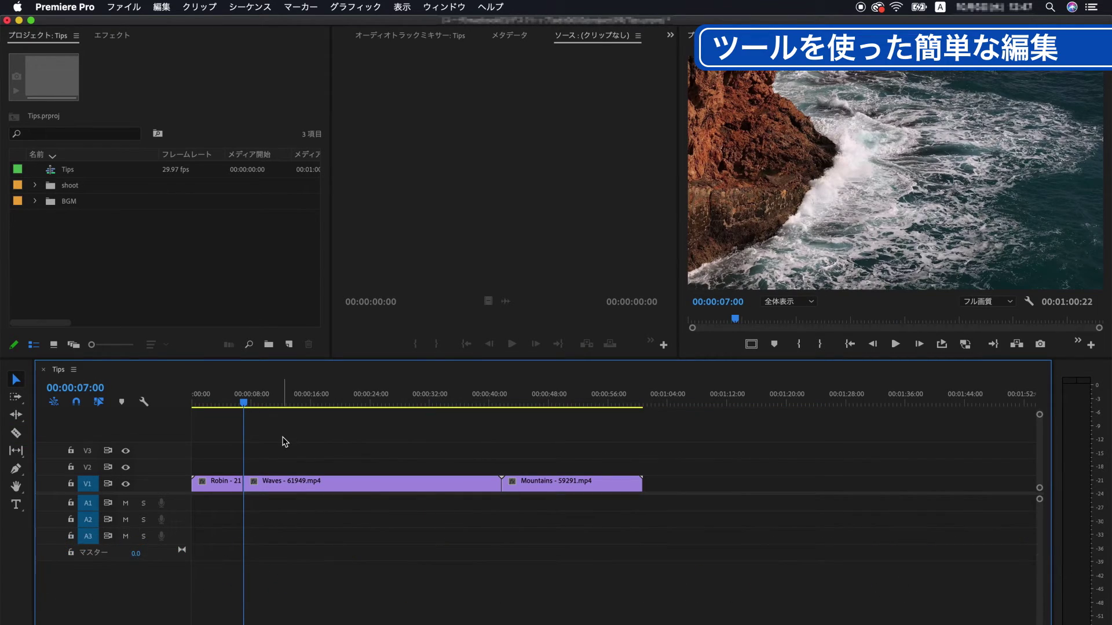
key("c")
key("space")
key("space")
left_click(318, 484)
Delete the trailing part of the Waves clip and move the Mountains clip up against the remaining piece
key("v")
left_click(371, 484)
key("Delete")
left_click_drag(513, 484, 328, 485)
Cut the Mountains clip at 00:00:23:27 with the Razor tool and delete the part after the cut
key("space")
key("c")
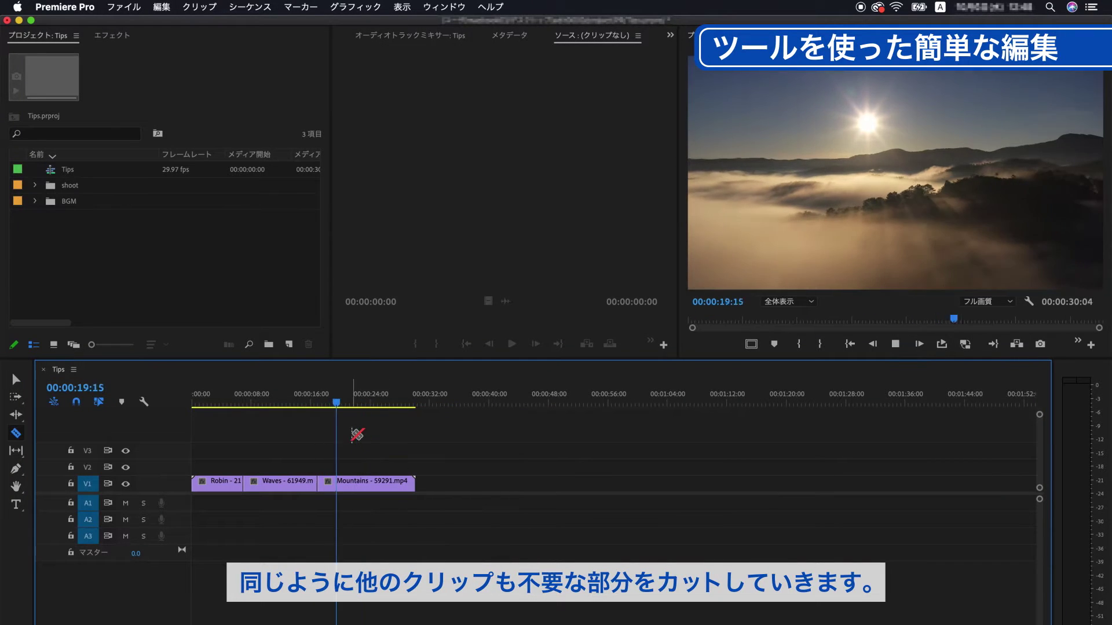
left_click(368, 484)
key("v")
left_click(390, 485)
key("Delete")
Slip the Waves clip to start about 3 seconds earlier in its footage and reload it in the source monitor, with the playhead at 00:00:07:00
left_click(274, 405)
left_click_drag(270, 408, 243, 404)
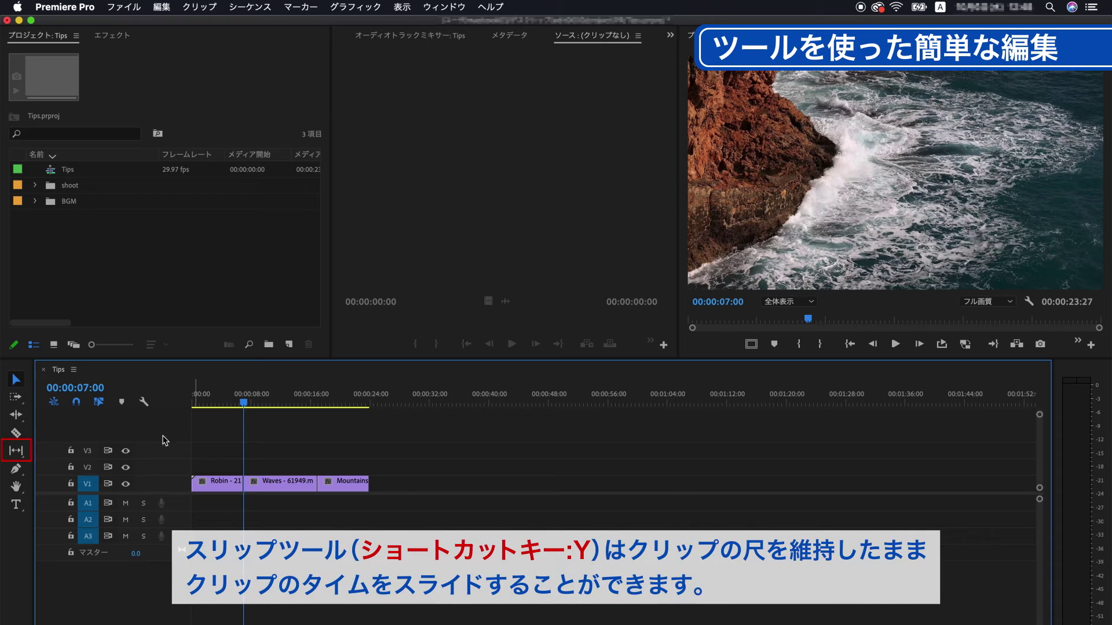
left_click(15, 452)
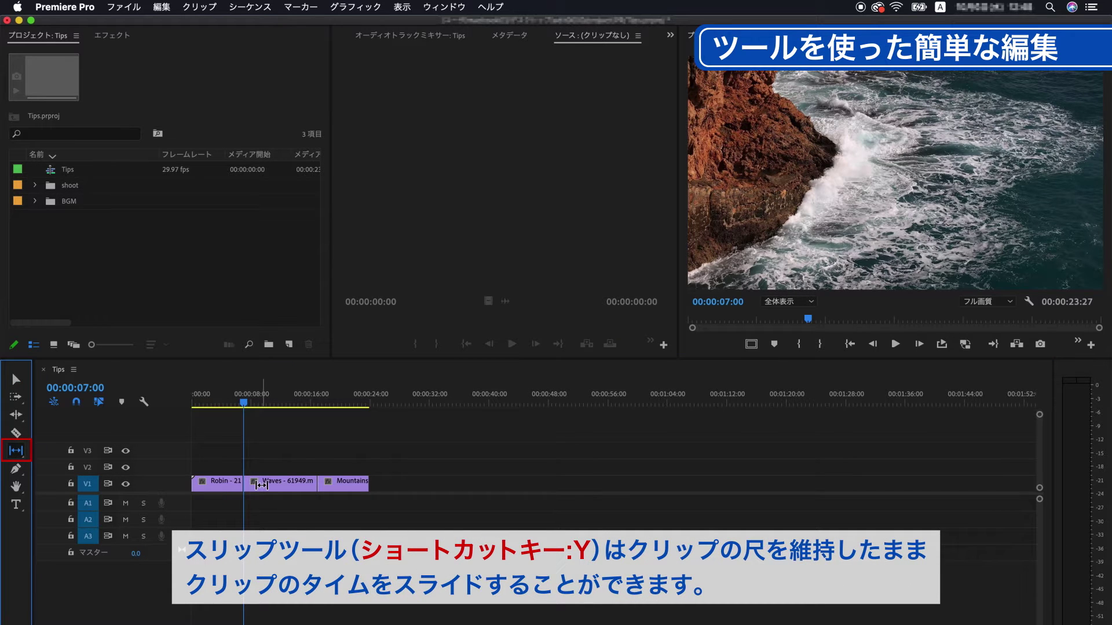
double_click(262, 485)
left_click_drag(261, 486, 264, 486)
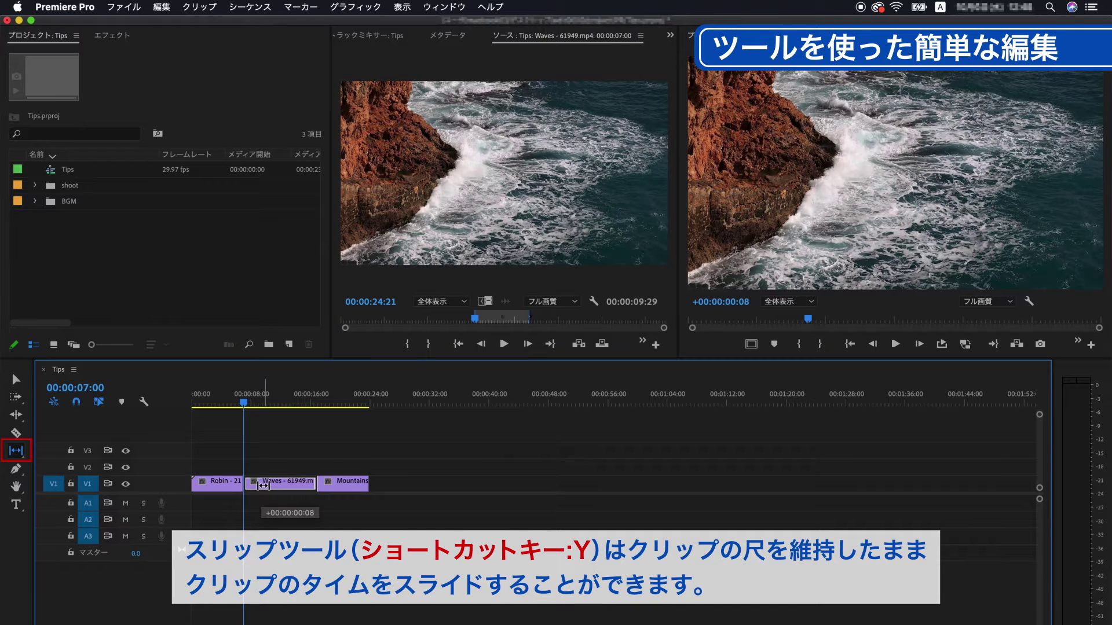
left_click_drag(267, 486, 284, 486)
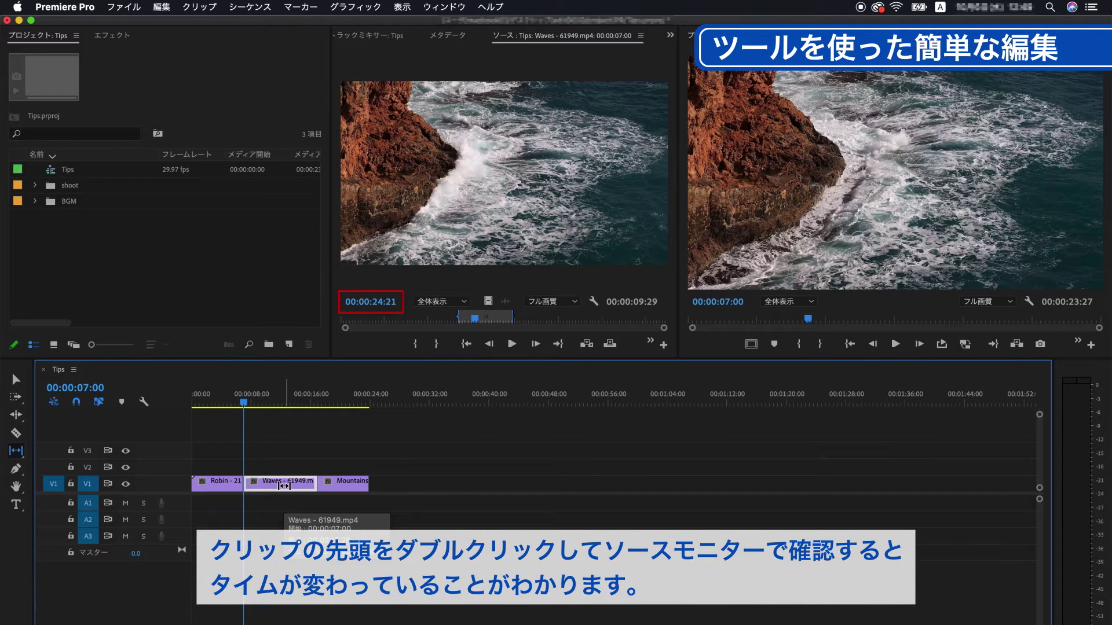
double_click(283, 486)
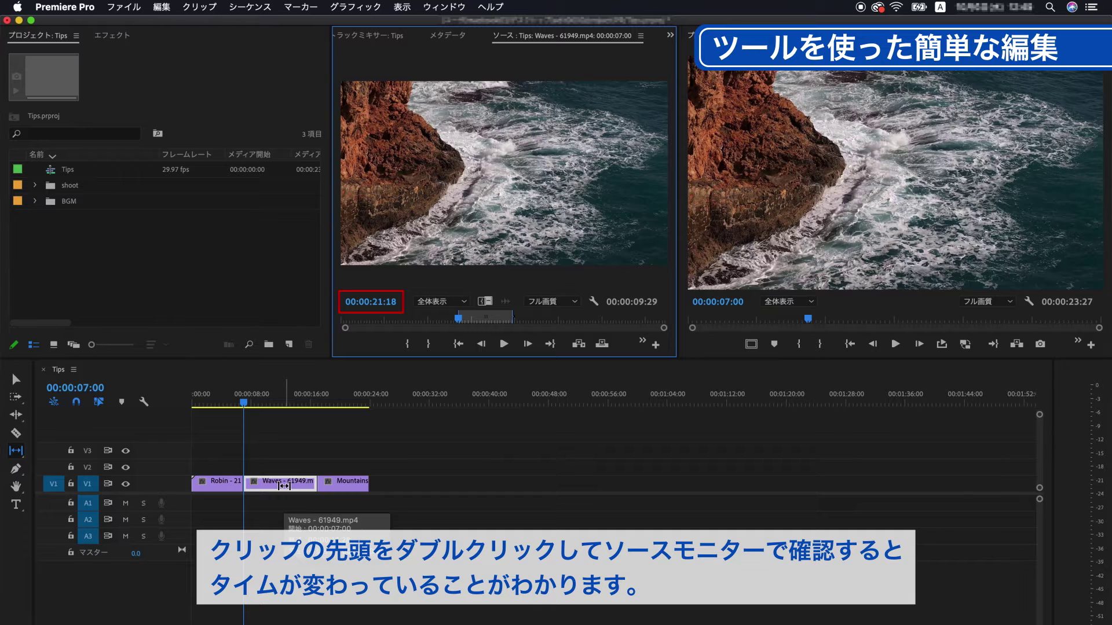
left_click(280, 511)
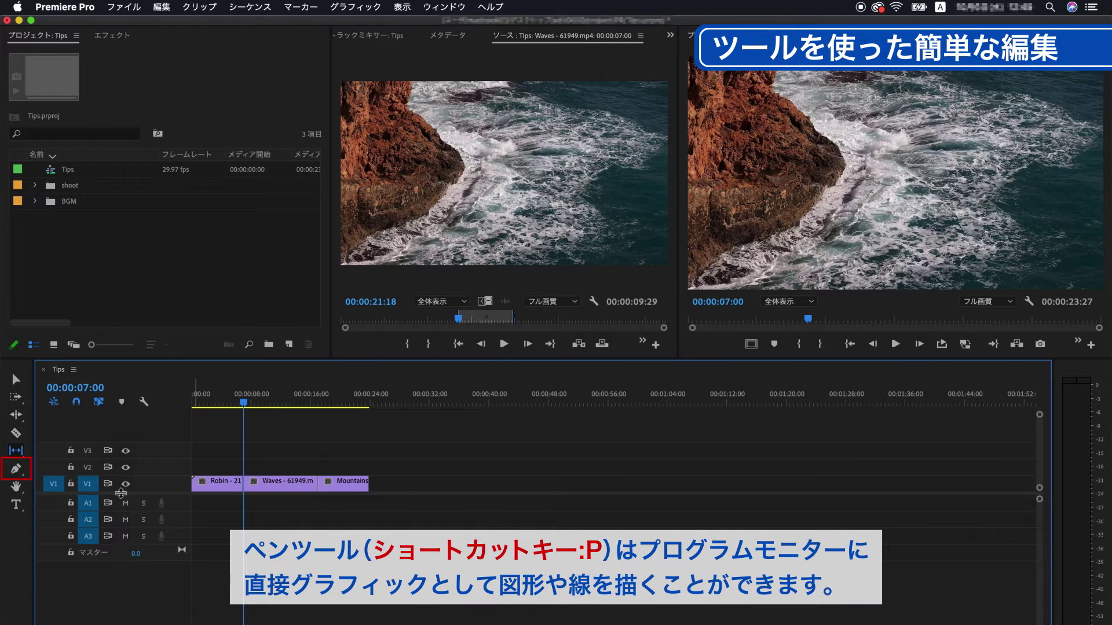
Draw a four-sided shape with the Pen tool over the upper-left rock area of the Waves frame at 00:00:07:00
left_click(16, 476)
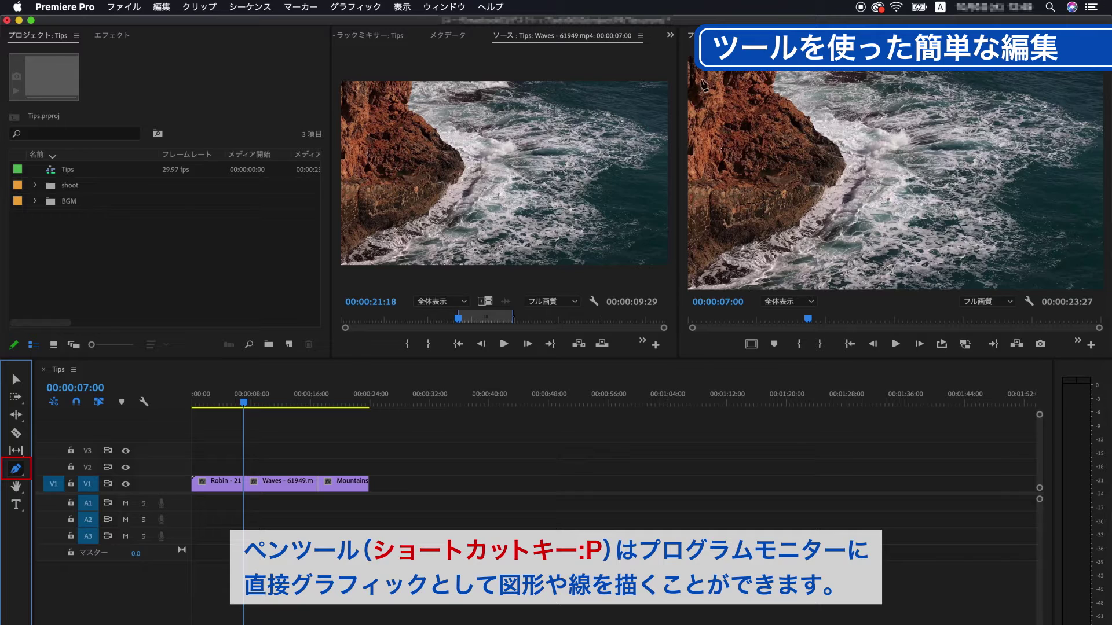
left_click(703, 74)
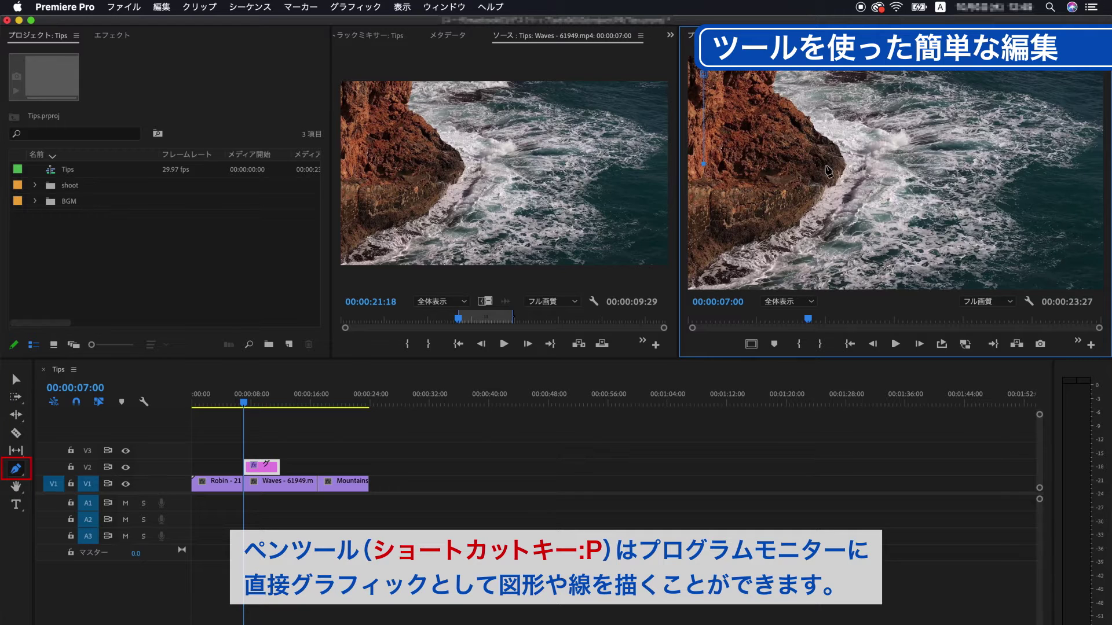
left_click(826, 165)
left_click(822, 72)
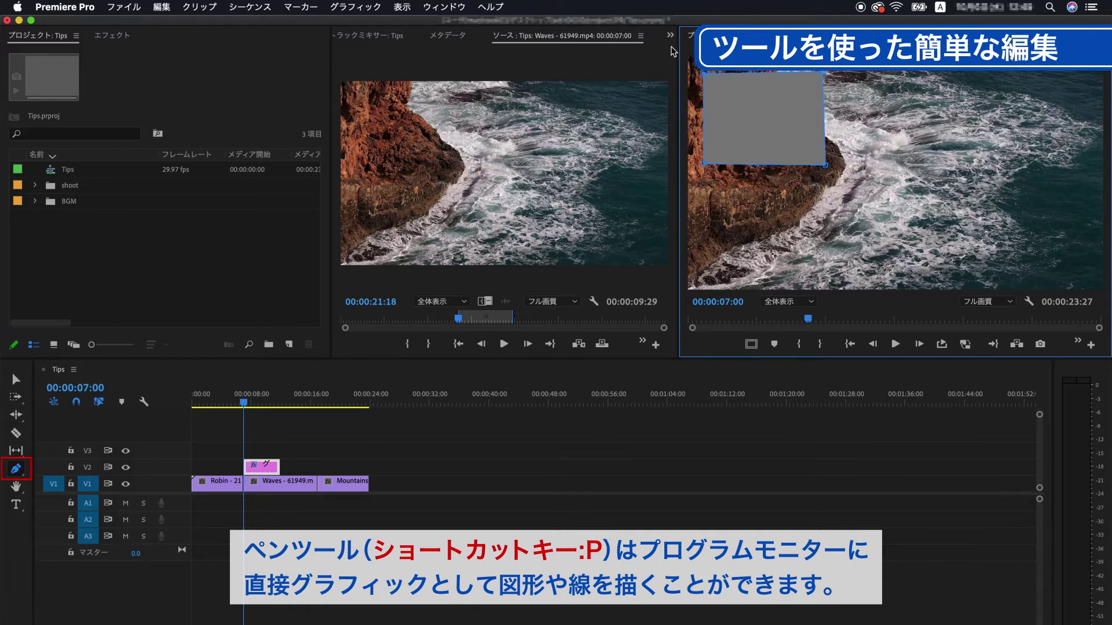
Show the effect controls for the shape graphic and change its fill colour to dark red 8D2626
left_click(670, 36)
left_click(682, 55)
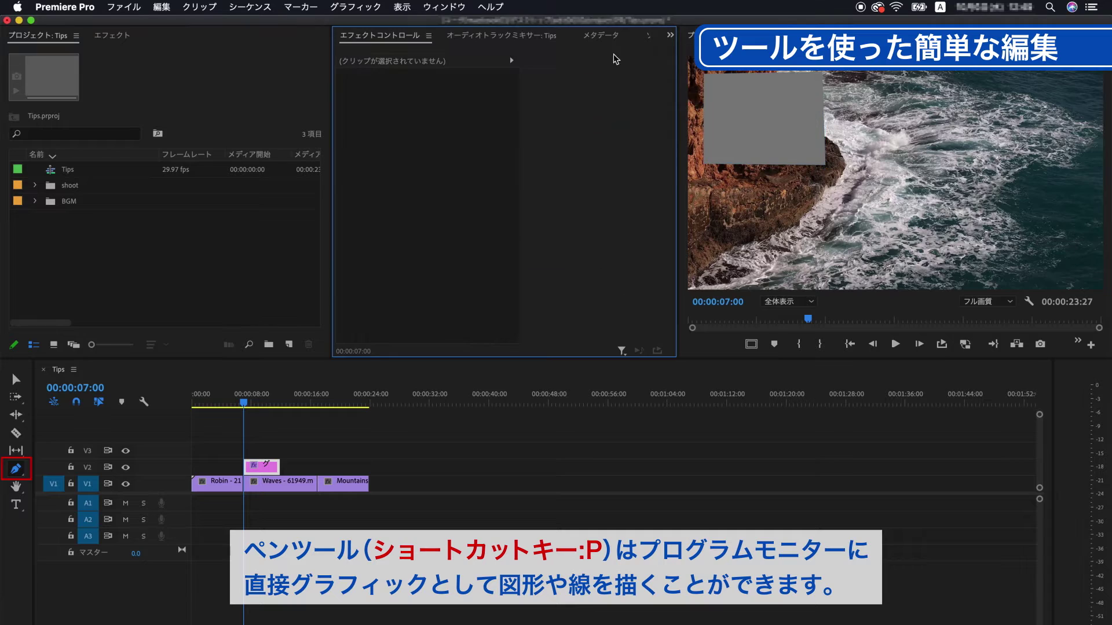
left_click(261, 467)
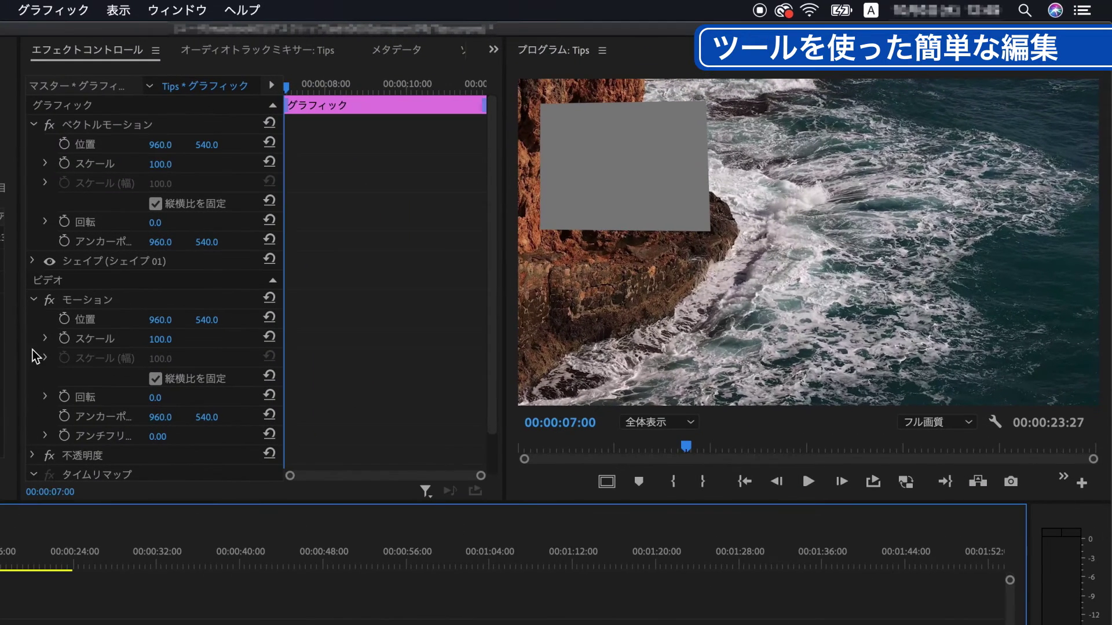
left_click(33, 260)
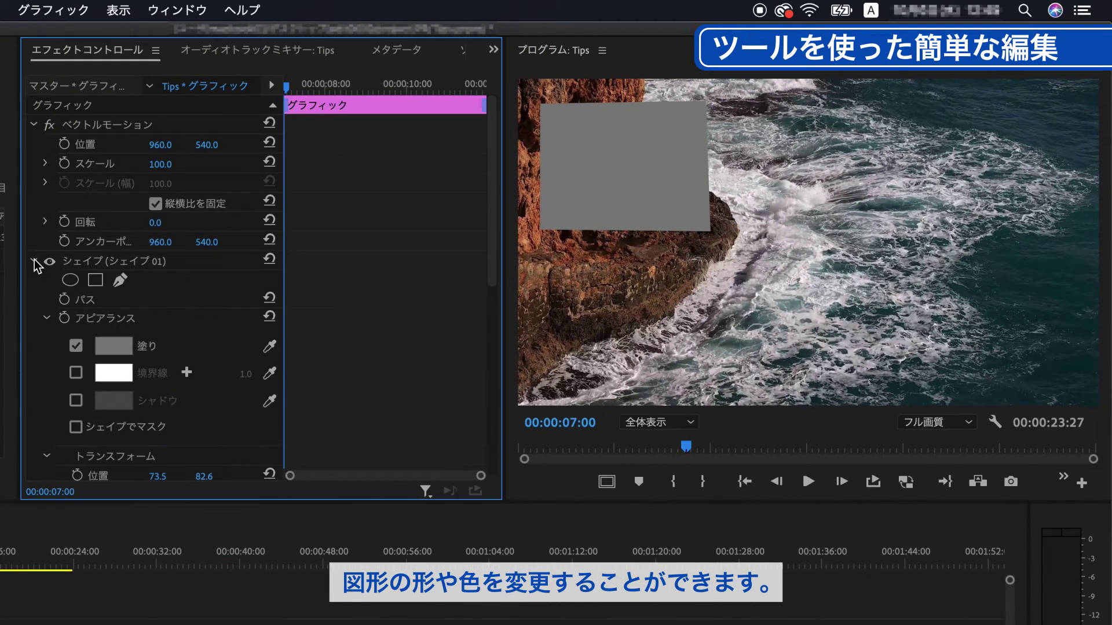
left_click(101, 346)
left_click_drag(151, 353, 293, 386)
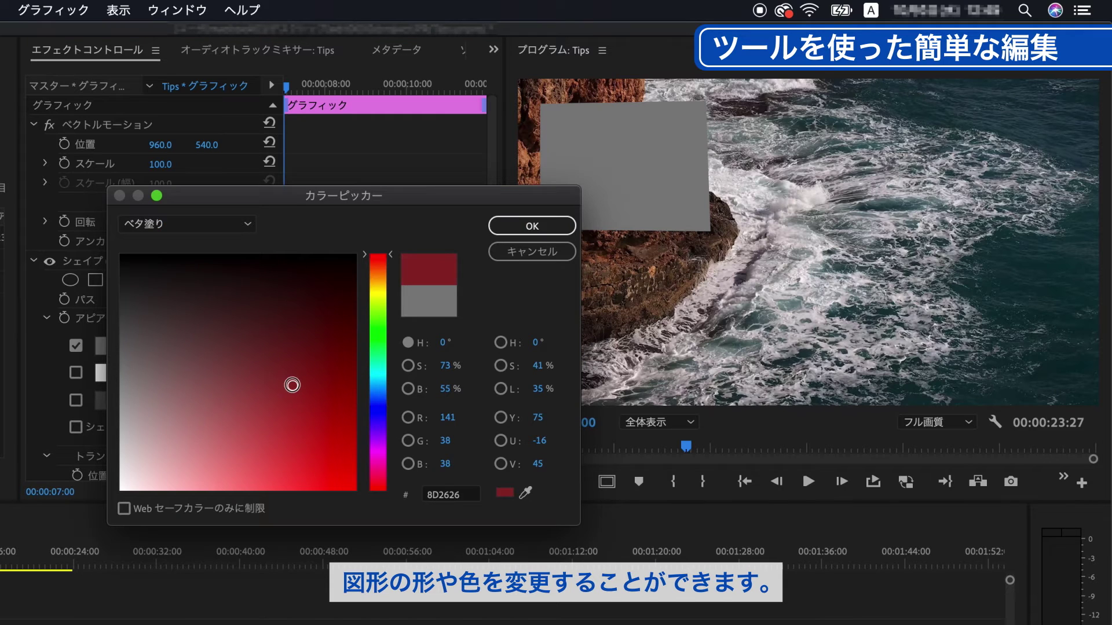
left_click(521, 231)
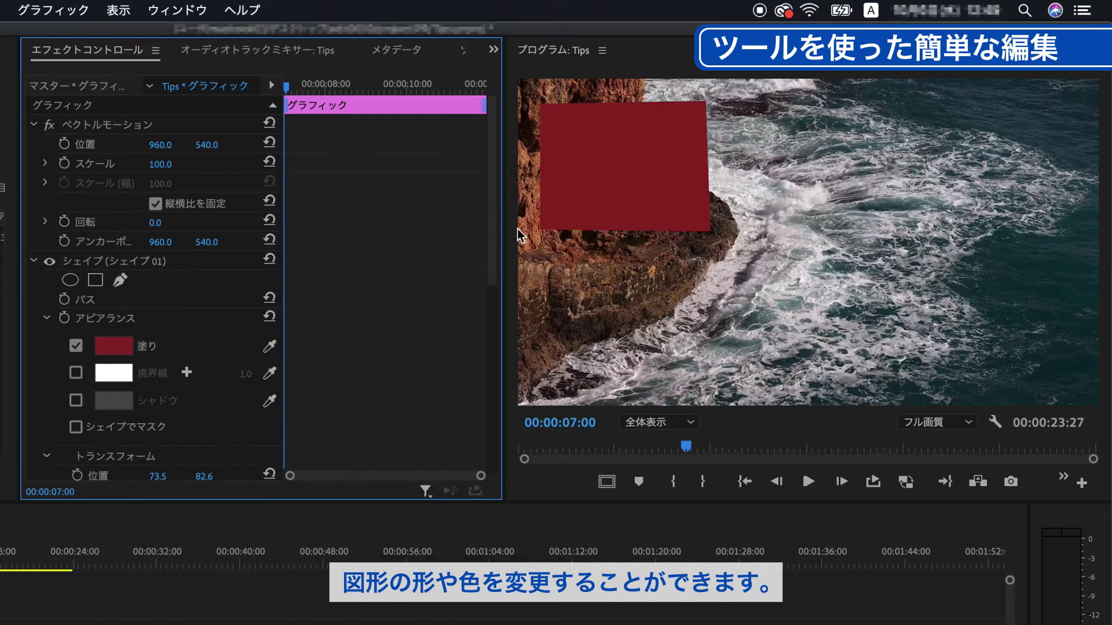
Shift the two right-hand corner points of the red shape's path slightly inward and extend the graphic clip to the end of the Waves clip
left_click(87, 301)
mouse_move(705, 238)
left_mouse_down()
mouse_move(690, 265)
mouse_move(703, 231)
left_mouse_up()
mouse_move(709, 107)
left_mouse_down()
mouse_move(717, 82)
mouse_move(701, 110)
left_mouse_up()
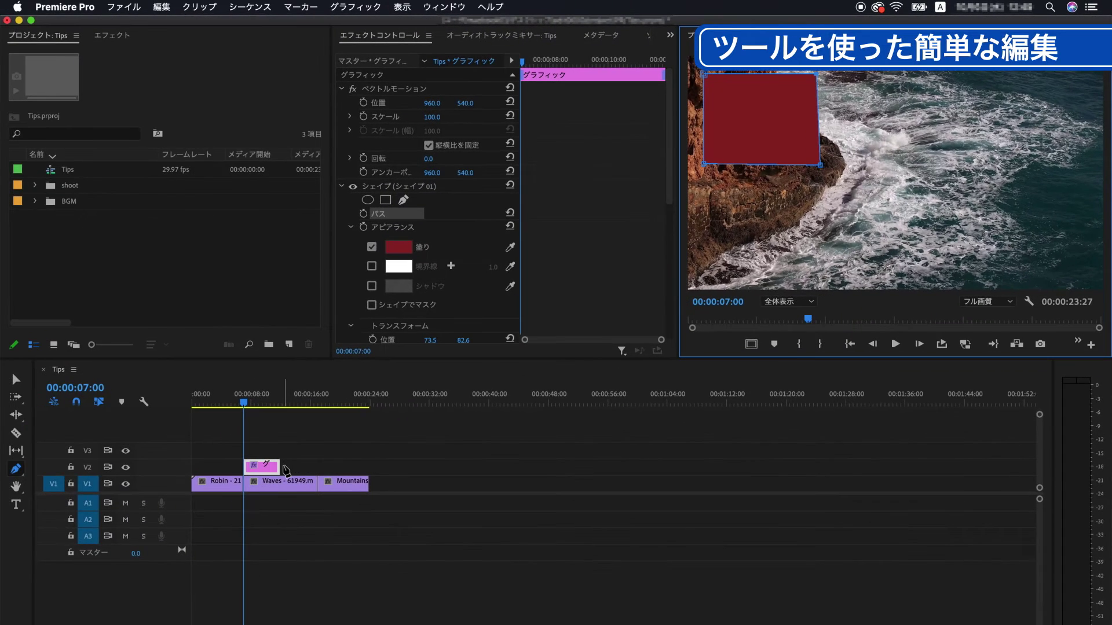
key("v")
left_click_drag(279, 467, 316, 467)
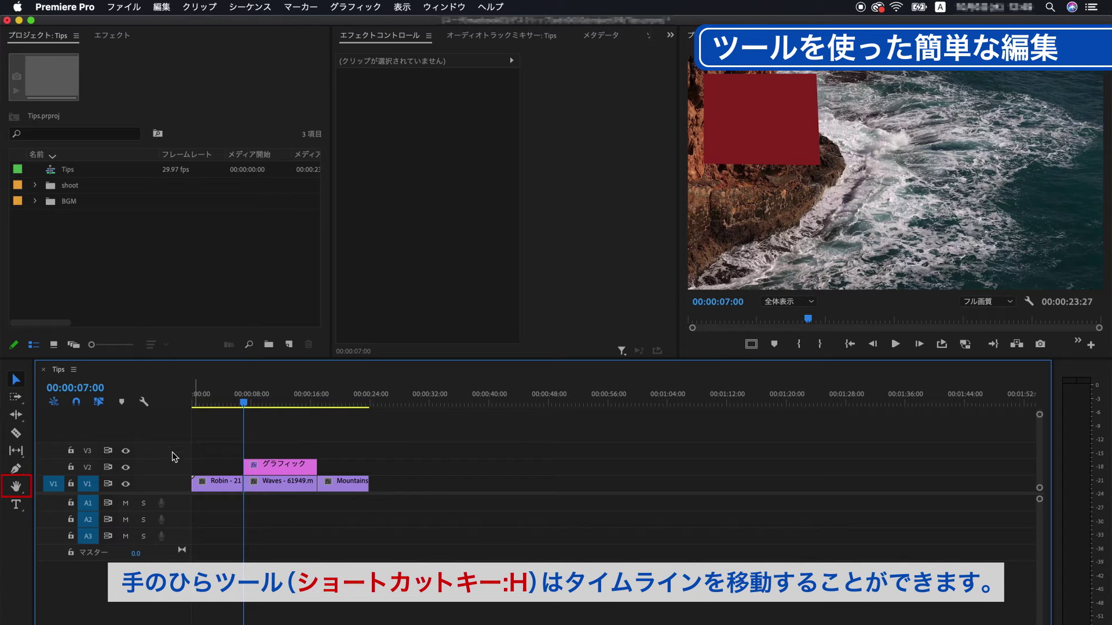
Add the horizontal text "Tips" to the left half of the frame at the start of the Mountains clip, at 00:00:16:29
left_click(19, 488)
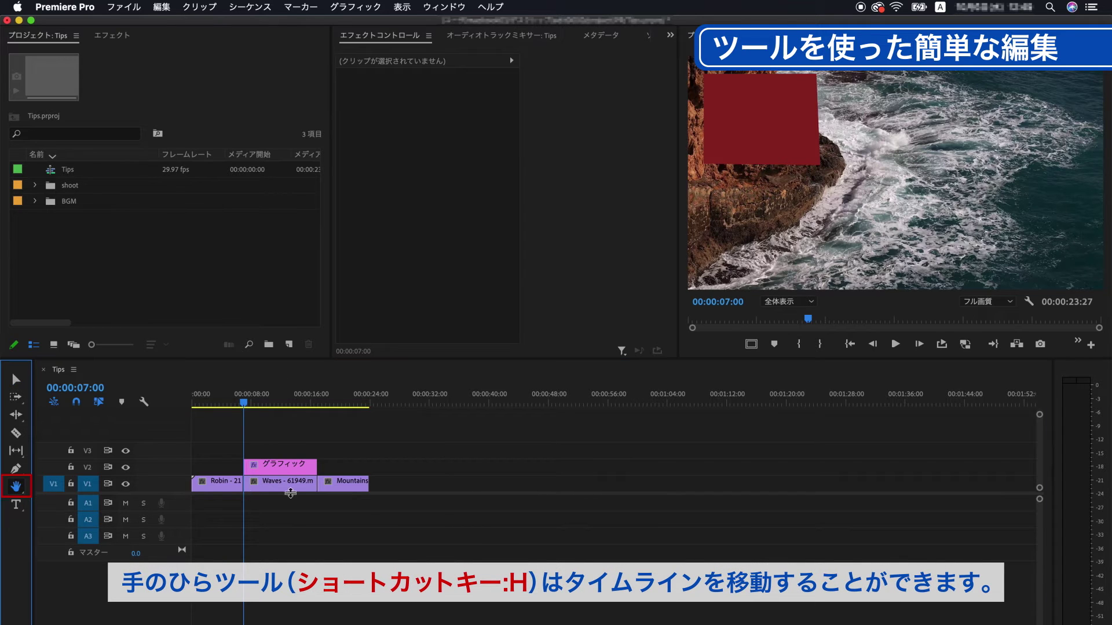
left_click_drag(390, 482, 492, 475)
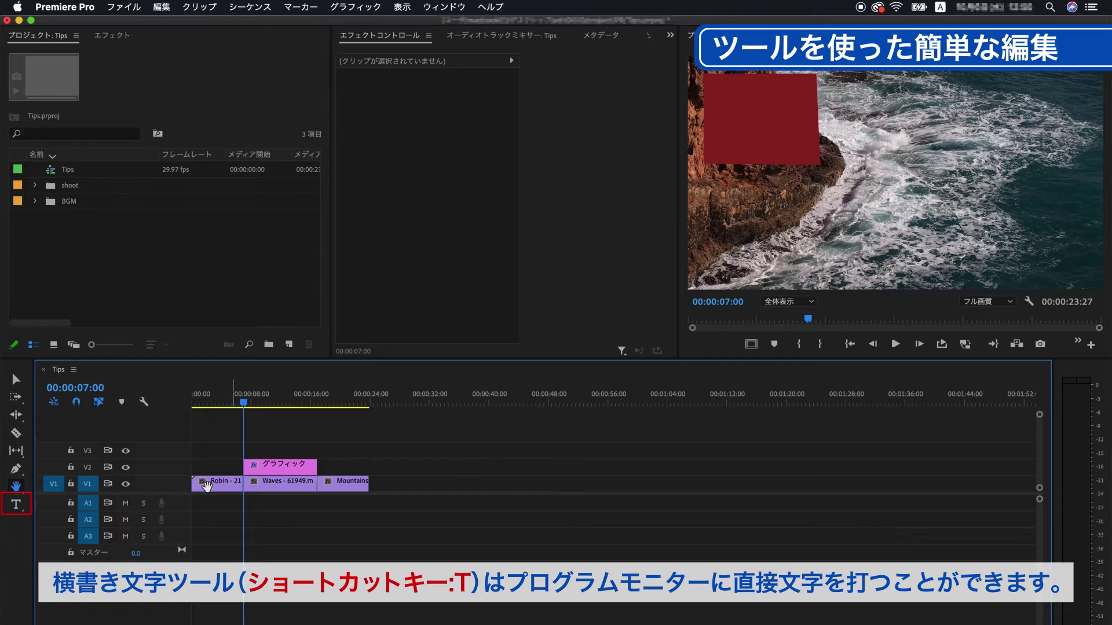
left_click(18, 506)
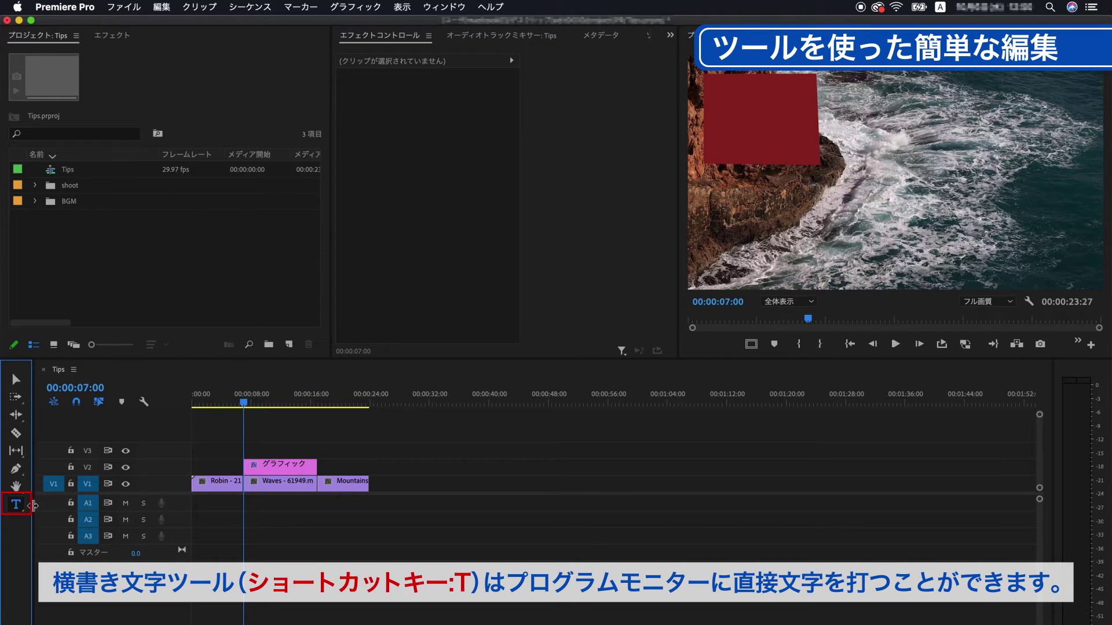
left_click_drag(330, 405, 320, 403)
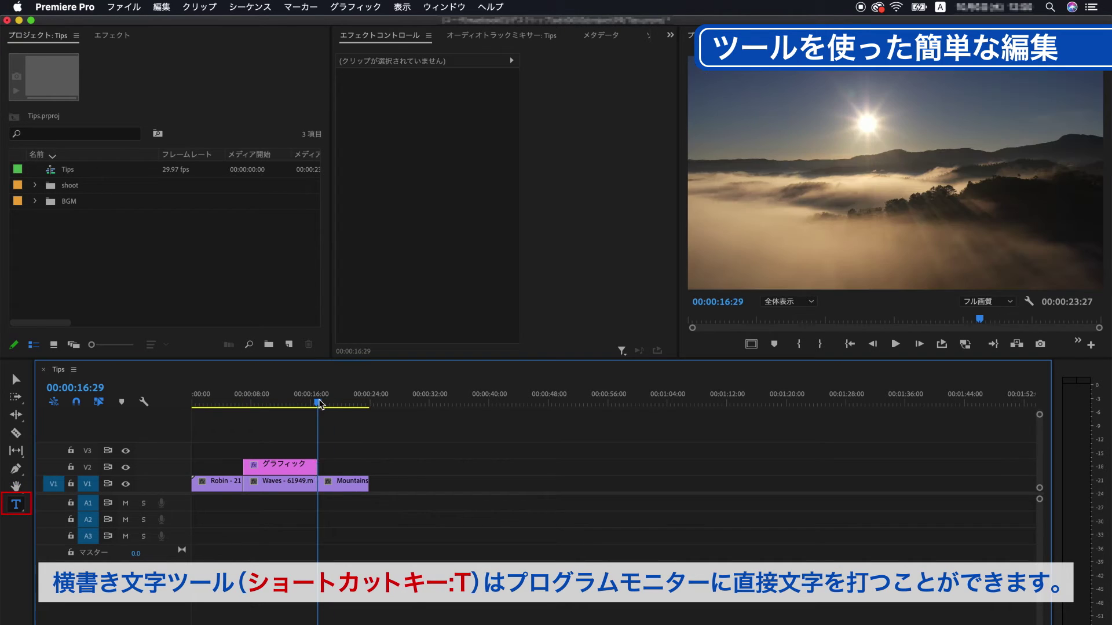
left_click(757, 165)
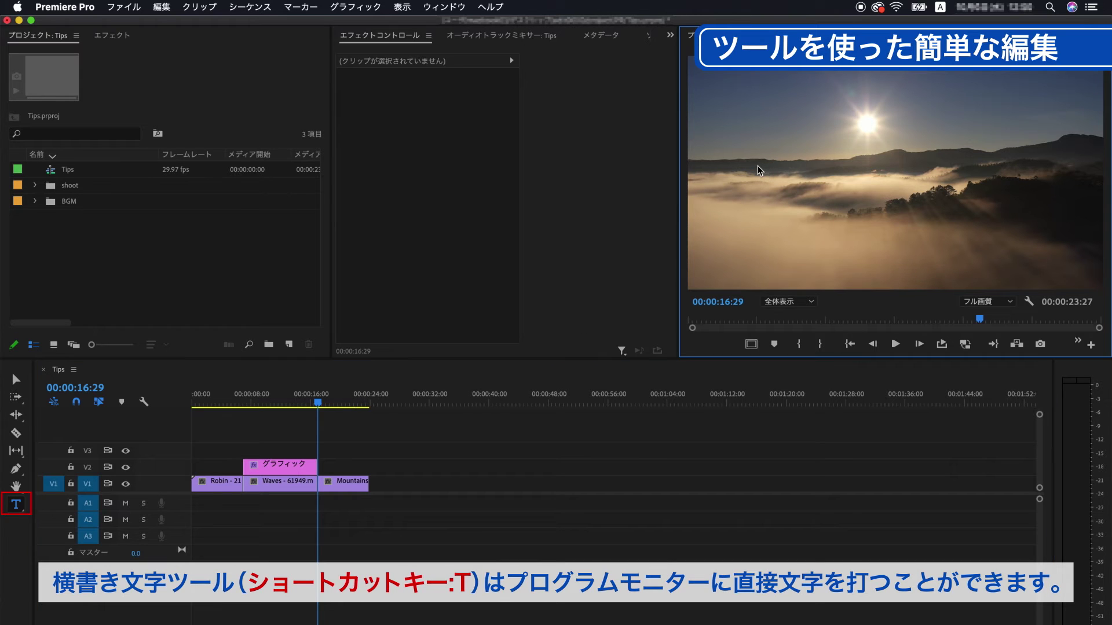
left_click(757, 166)
type("Tips")
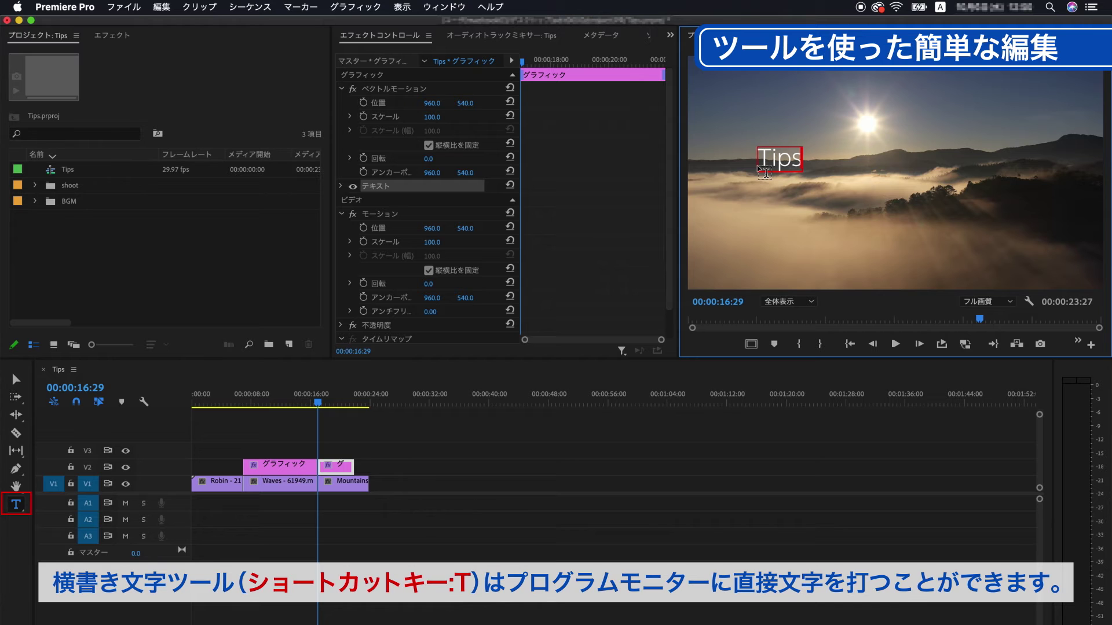
Restyle the Tips text with a larger, bolder font, a blue fill and a white stroke of width 10
double_click(782, 162)
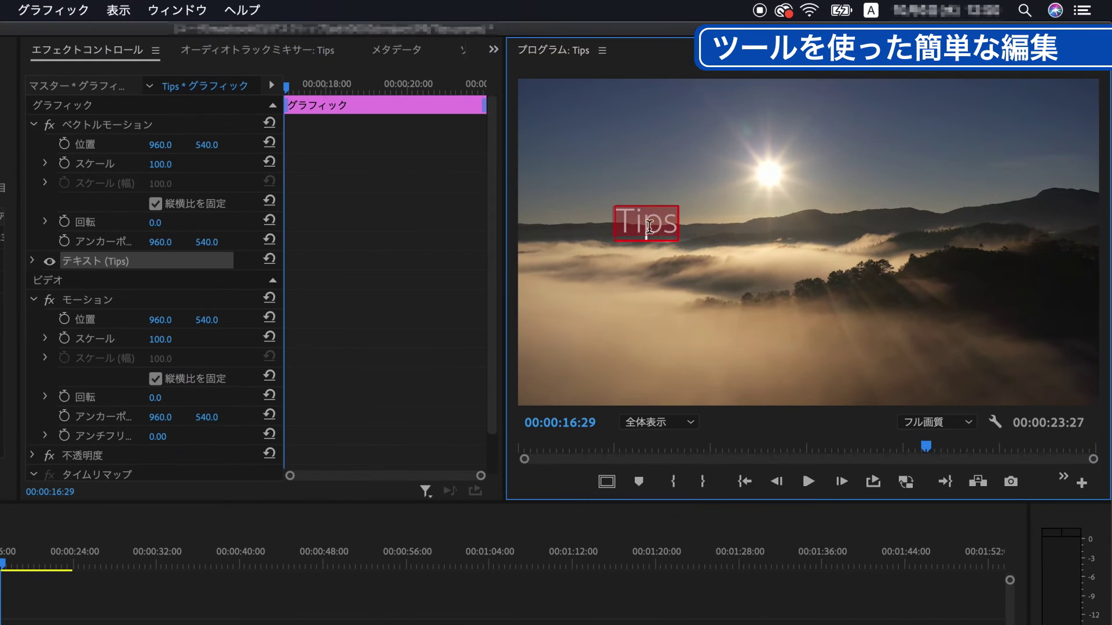
left_click(33, 261)
left_click(116, 350)
left_click(118, 434)
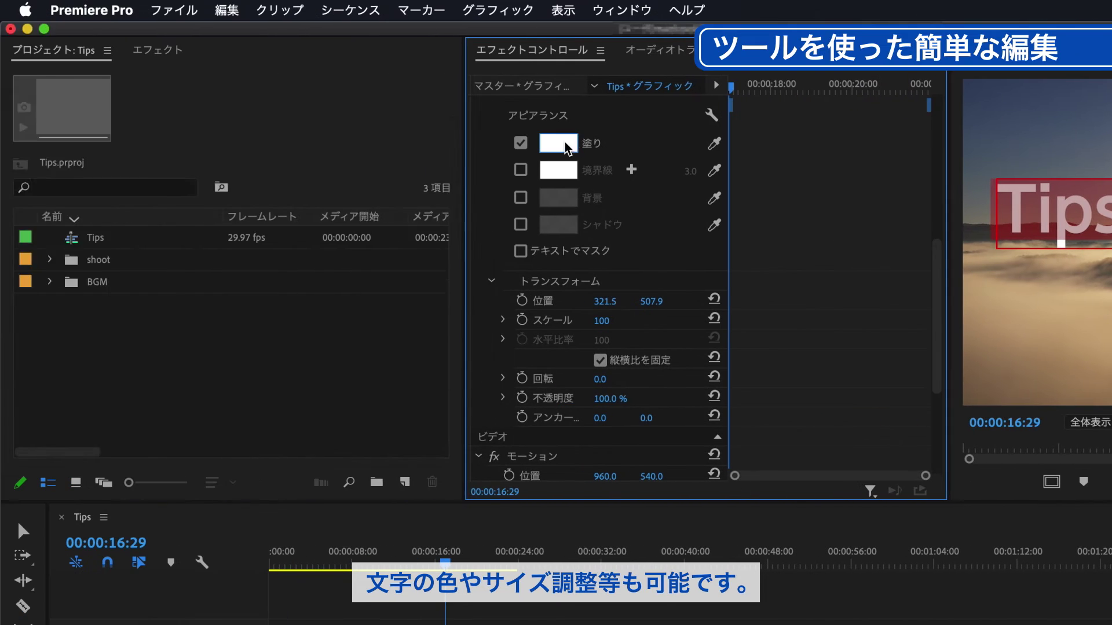
left_click(557, 142)
Set the Tips text's position to 960.0, 590.0 and extend its graphic clip to the end of the Mountains clip
left_click(181, 300)
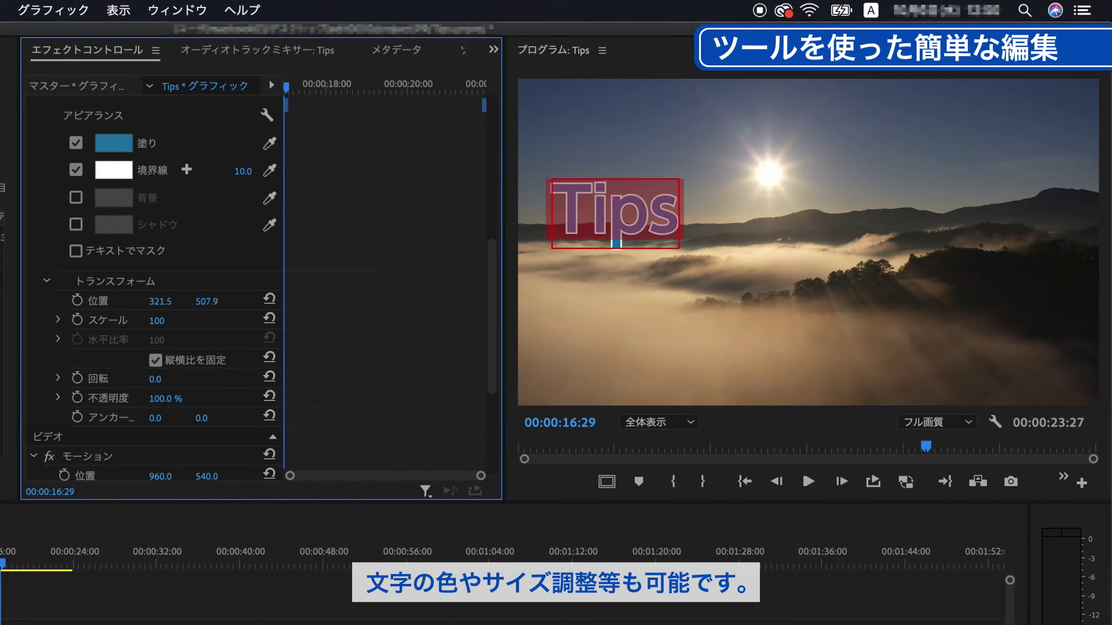
left_click_drag(216, 300, 216, 300)
left_click(216, 300)
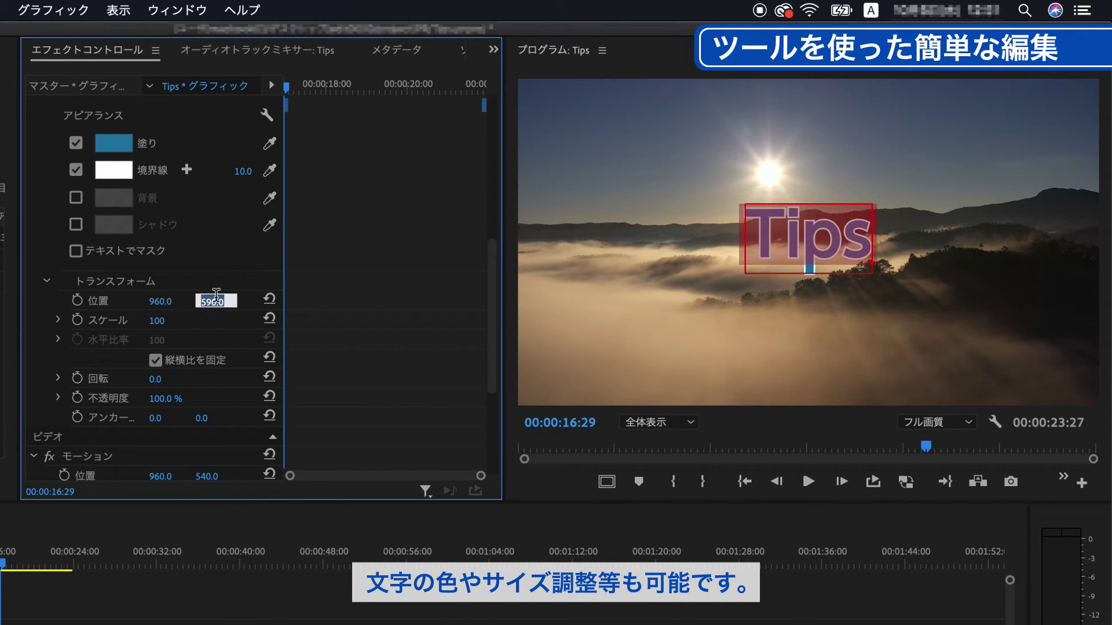
type("590")
key("Return")
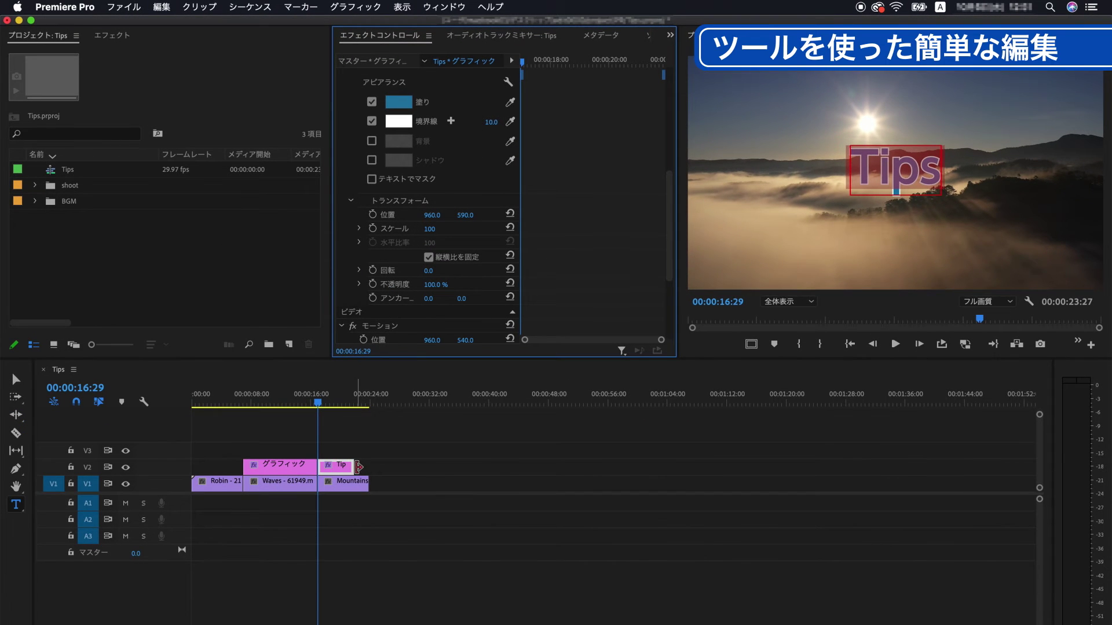
left_click_drag(358, 466, 368, 467)
left_click(369, 439)
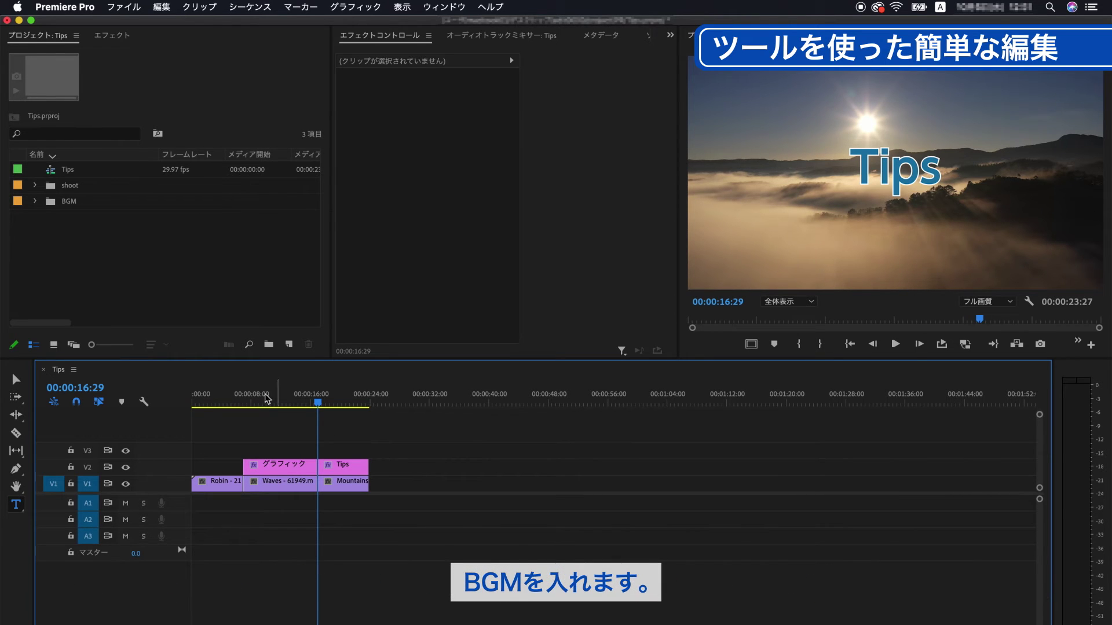
Place 6666.mp3 from the BGM bin at the start of audio track A1 and trim its end to match the Mountains clip
left_click(36, 201)
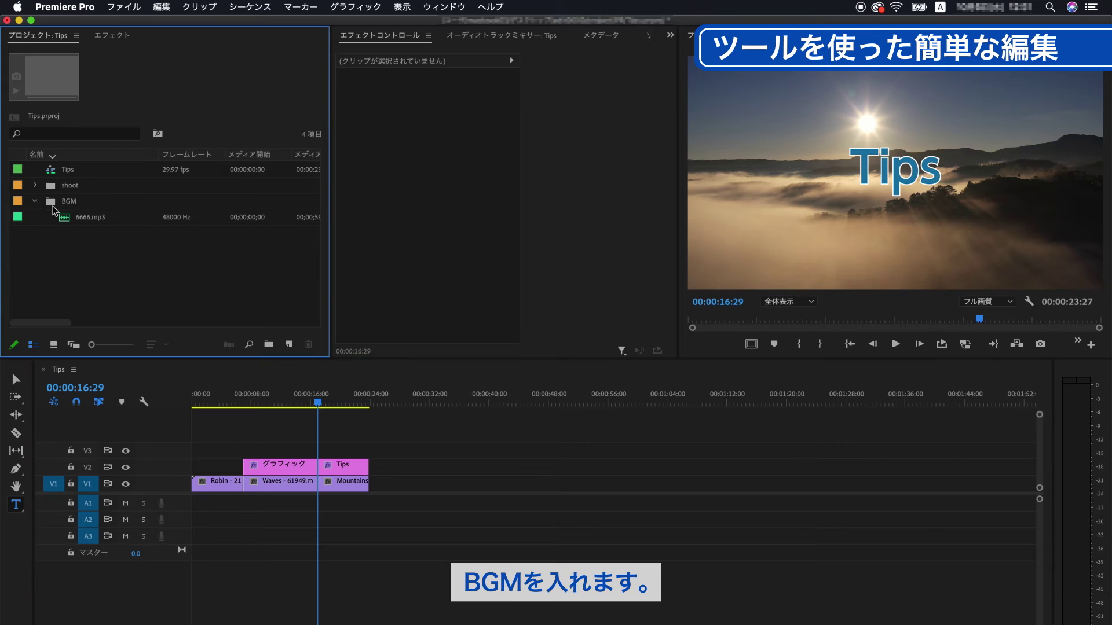
left_click_drag(68, 218, 203, 514)
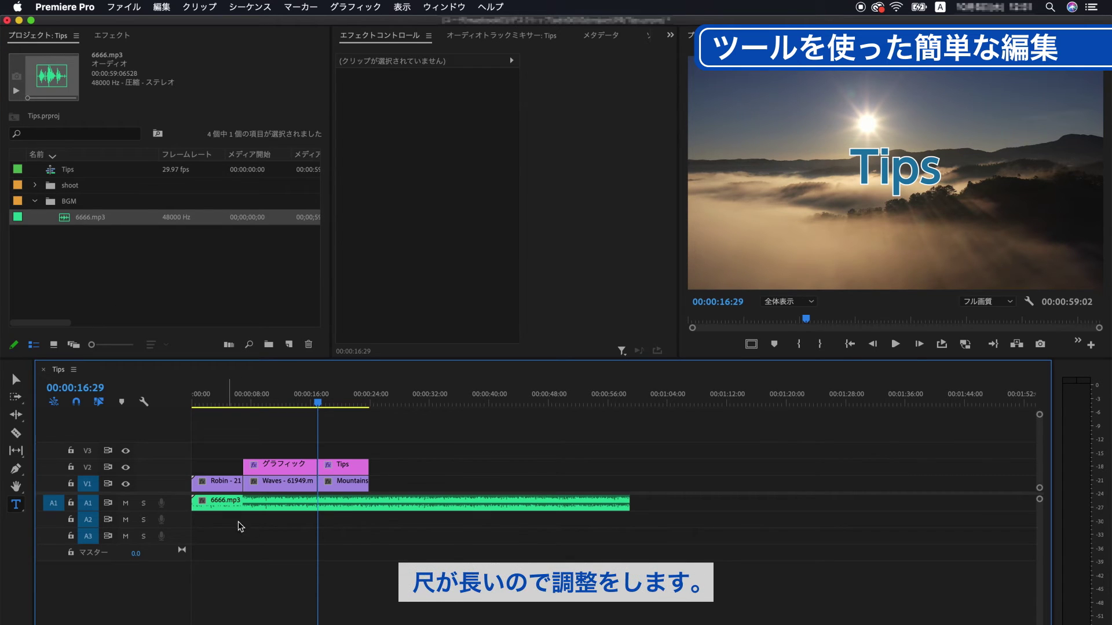
left_click_drag(628, 503, 368, 510)
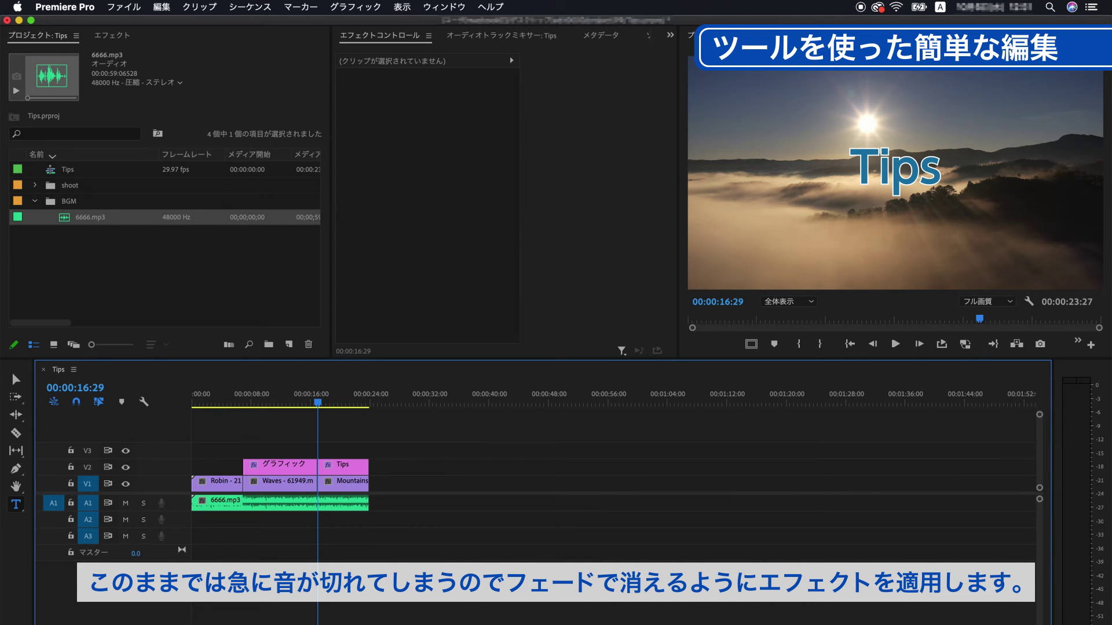
Apply the Constant Power (コンスタントパワー) audio crossfade to the end of the 6666.mp3 clip
key("=")
key("=")
key("=")
key("=")
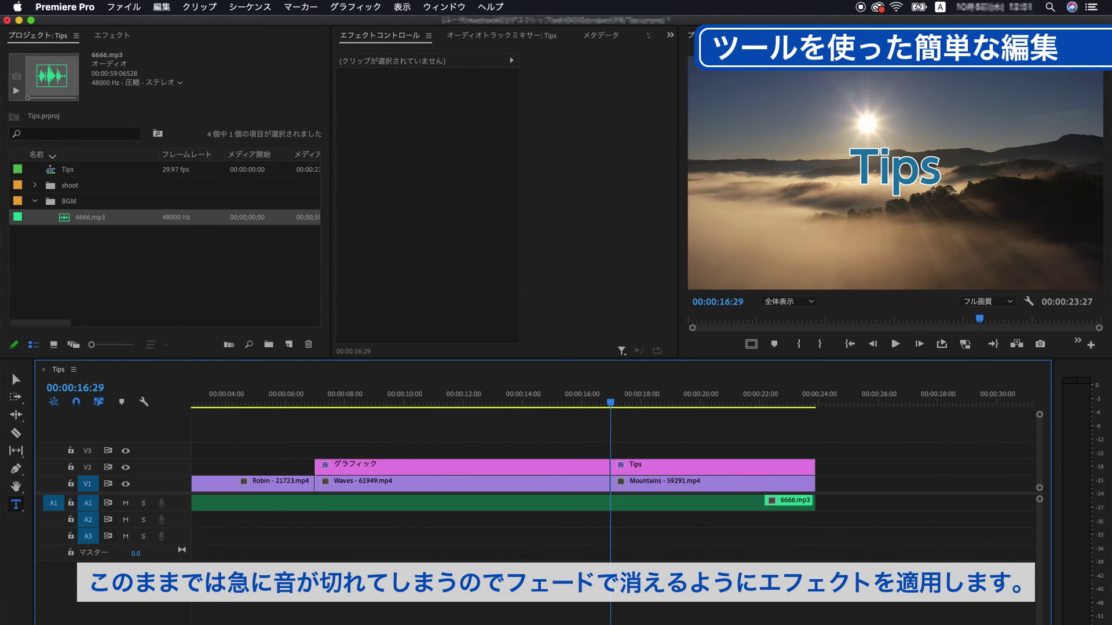
key("minus")
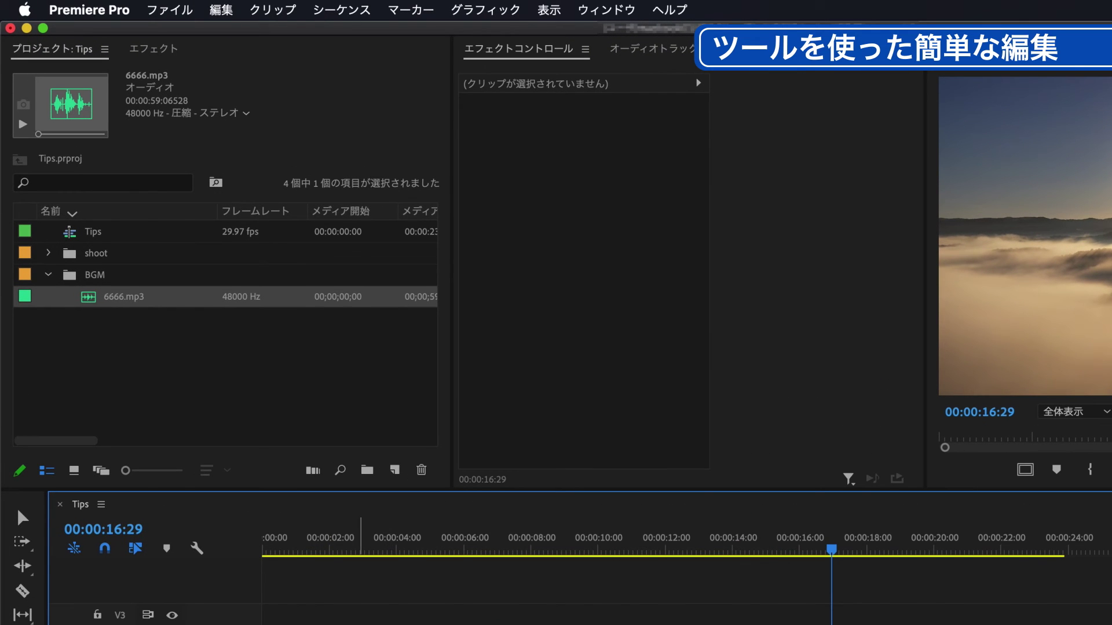
left_click(155, 49)
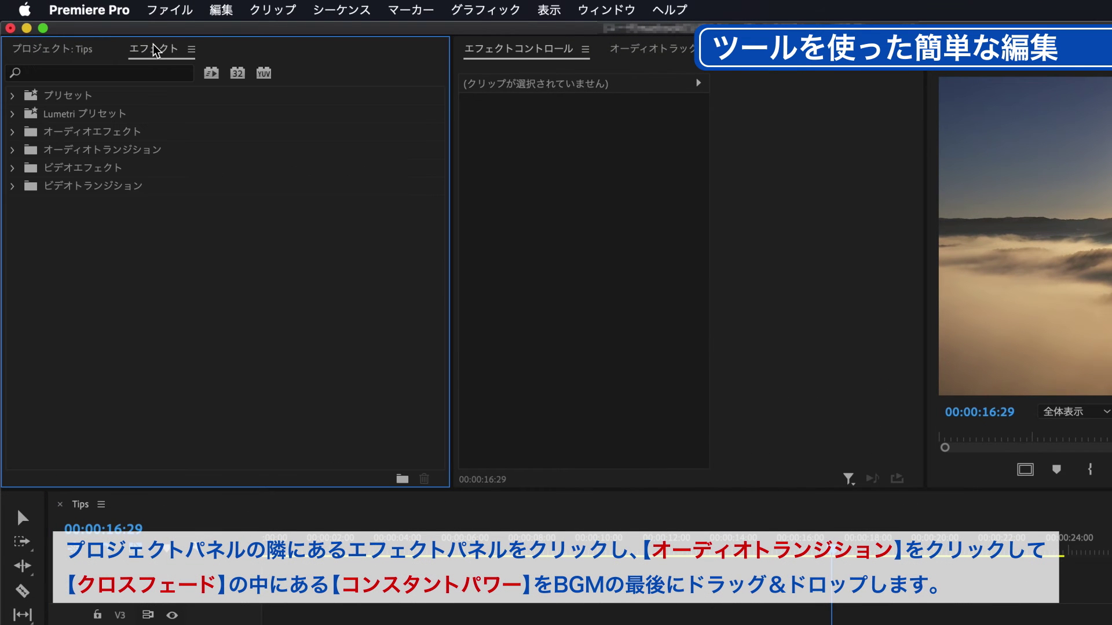
left_click(13, 150)
left_click(24, 169)
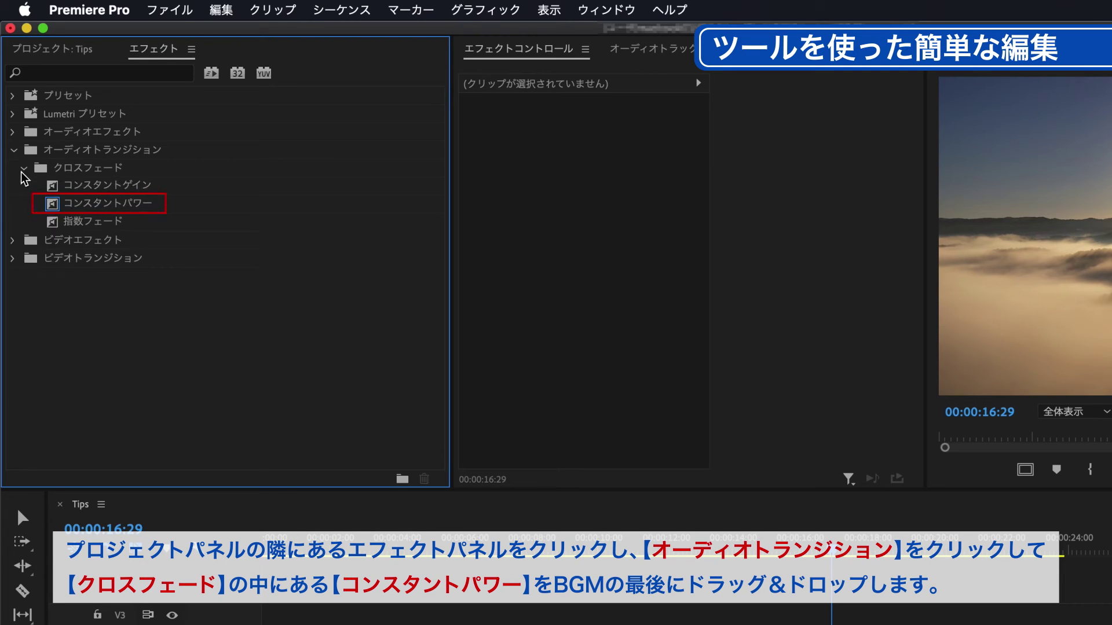
left_click_drag(55, 204, 605, 439)
left_click_drag(562, 376, 927, 416)
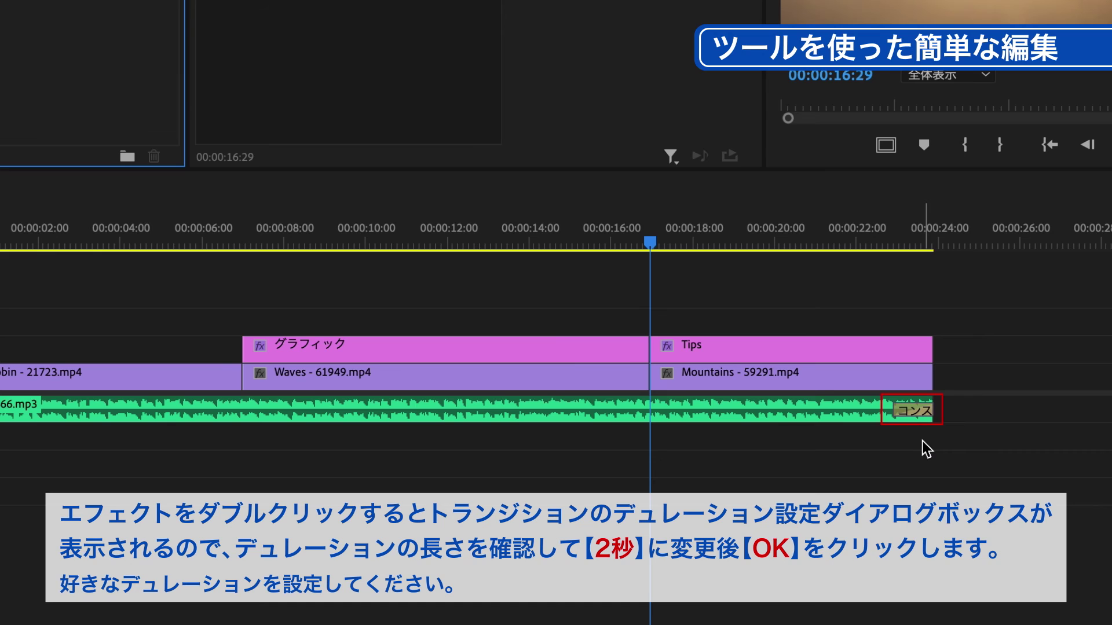
Set the Constant Power transition's duration to 00:00:02:00 and play the sequence from 00:00:16:29
double_click(913, 410)
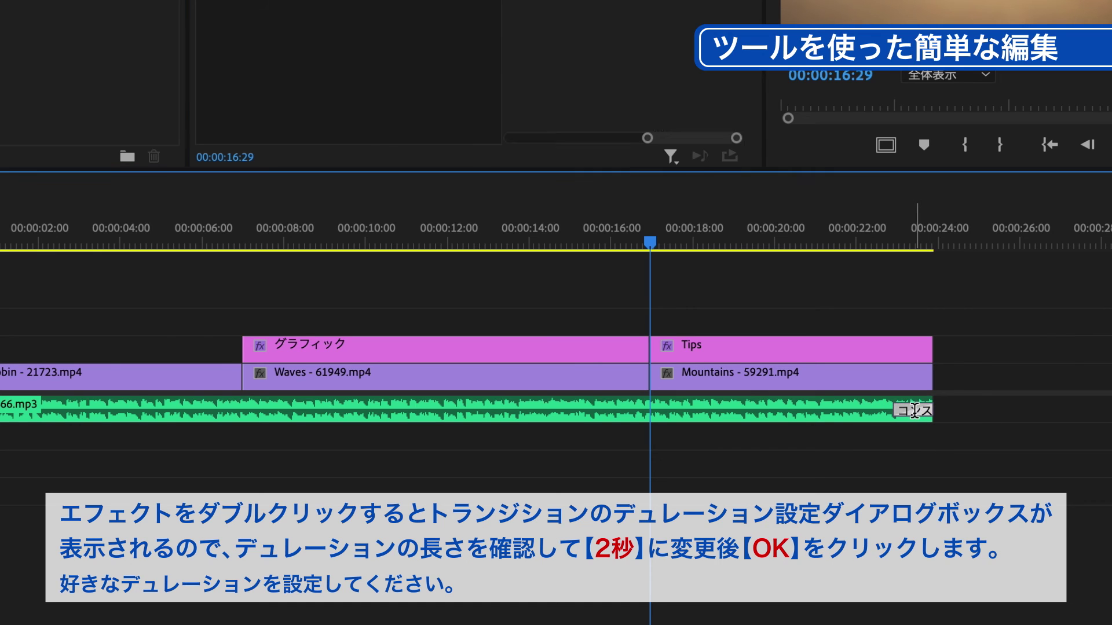
left_click(542, 160)
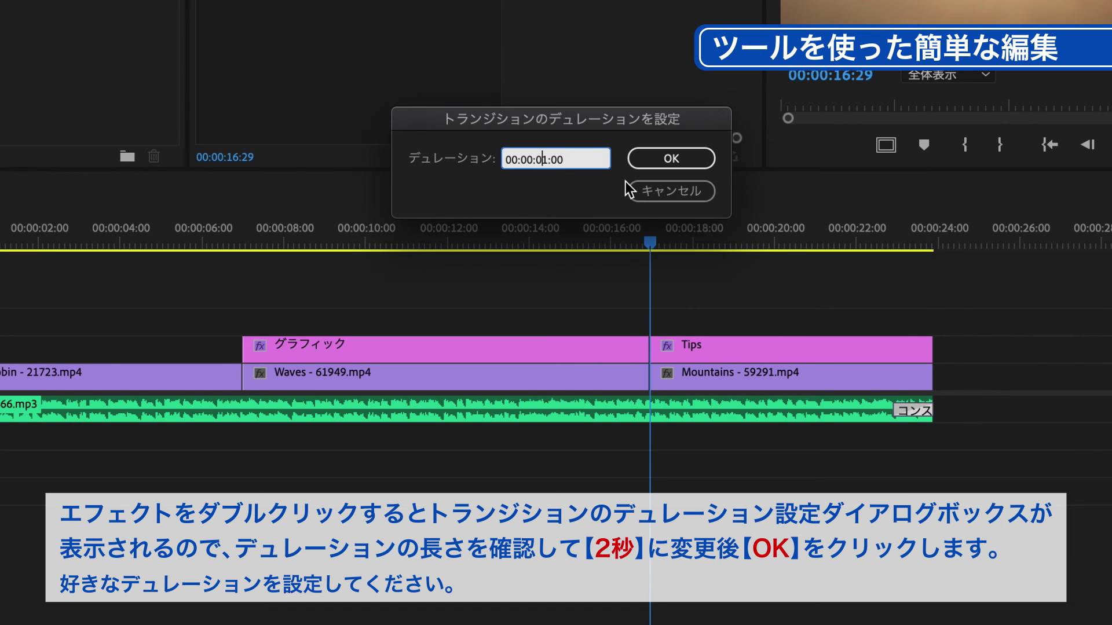
key("BackSpace")
type("2")
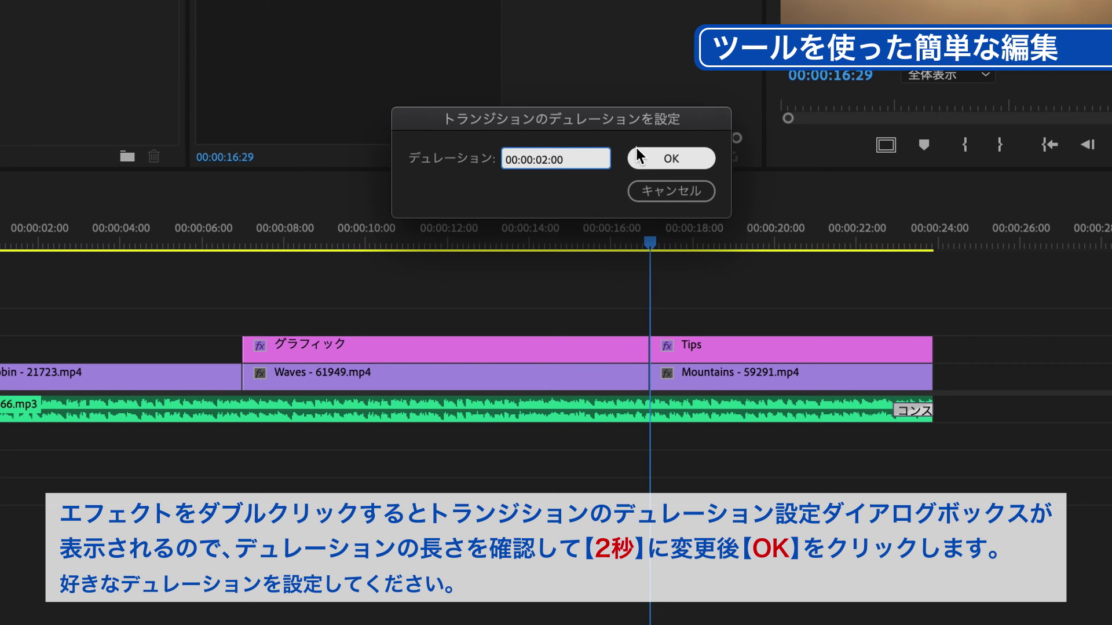
left_click(700, 164)
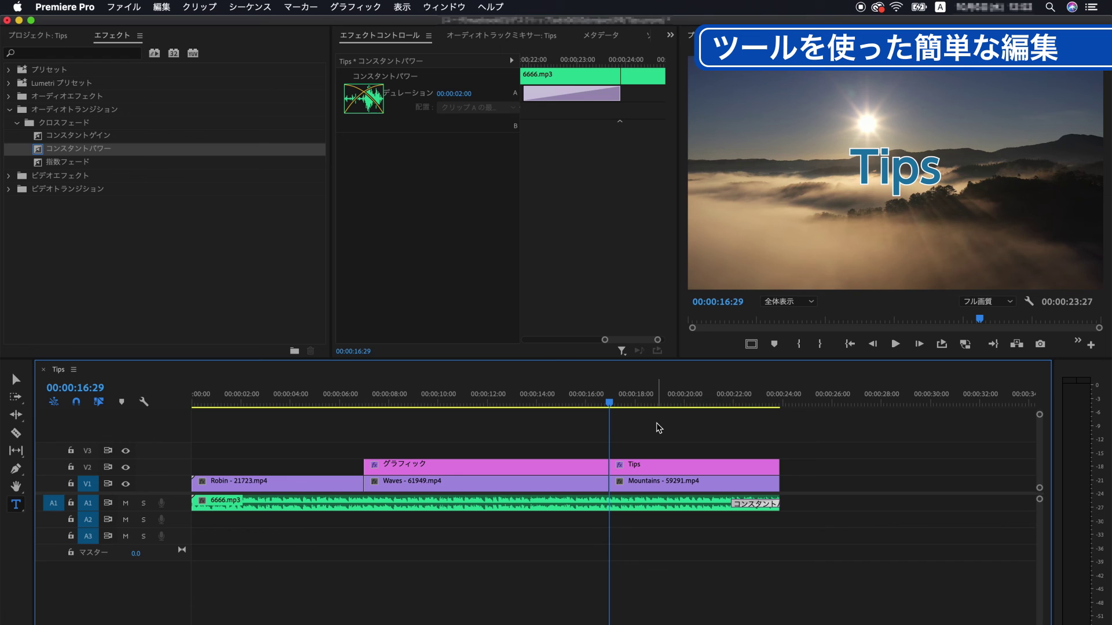
key("space")
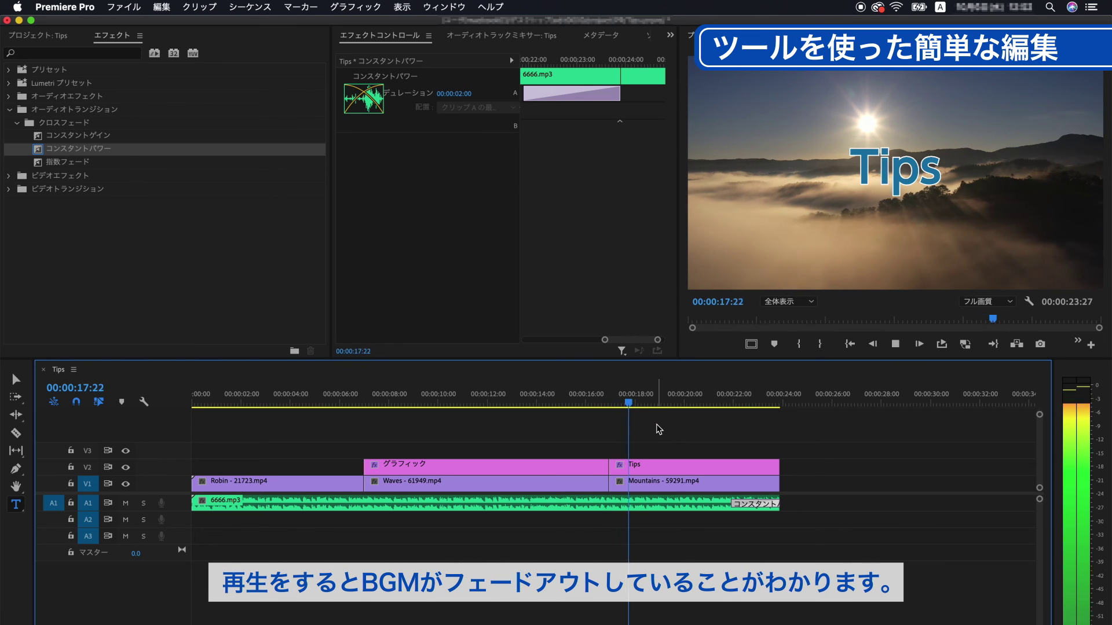